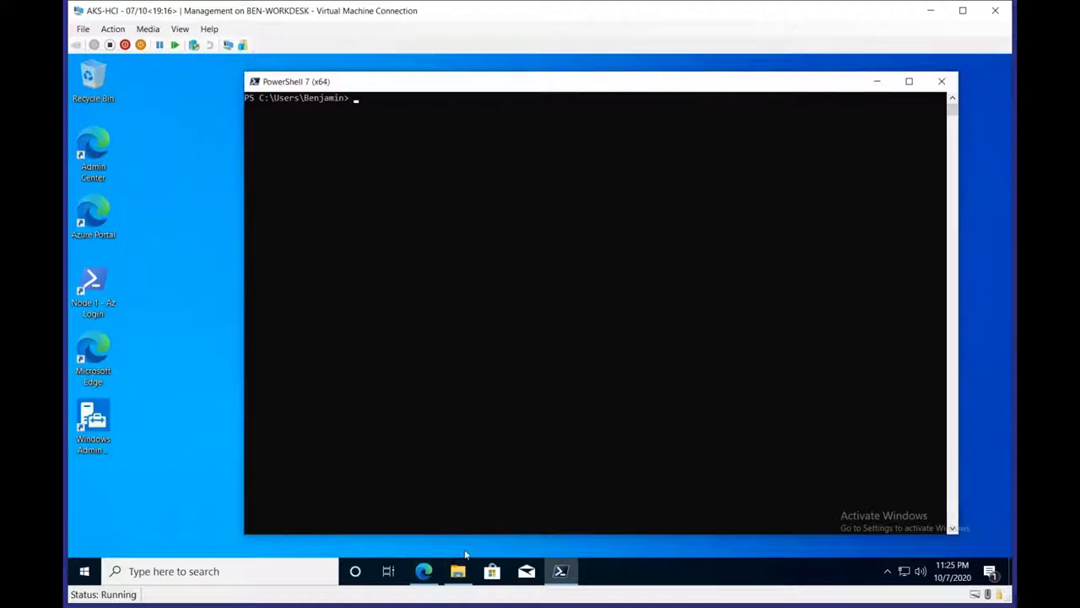
Switch to Edge and review the pikachu cluster's Configurations and Policies pages in the Azure portal.
{"action": "mouse_move", "coordinate": [426, 564]}
{"action": "left_click", "coordinate": [420, 574]}
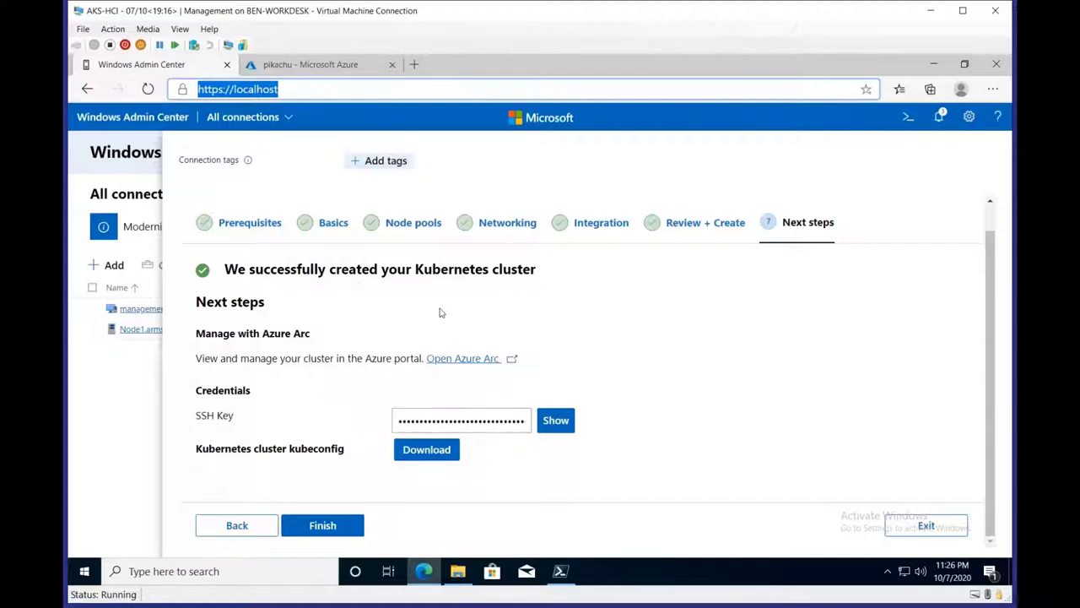
{"action": "left_click", "coordinate": [315, 72]}
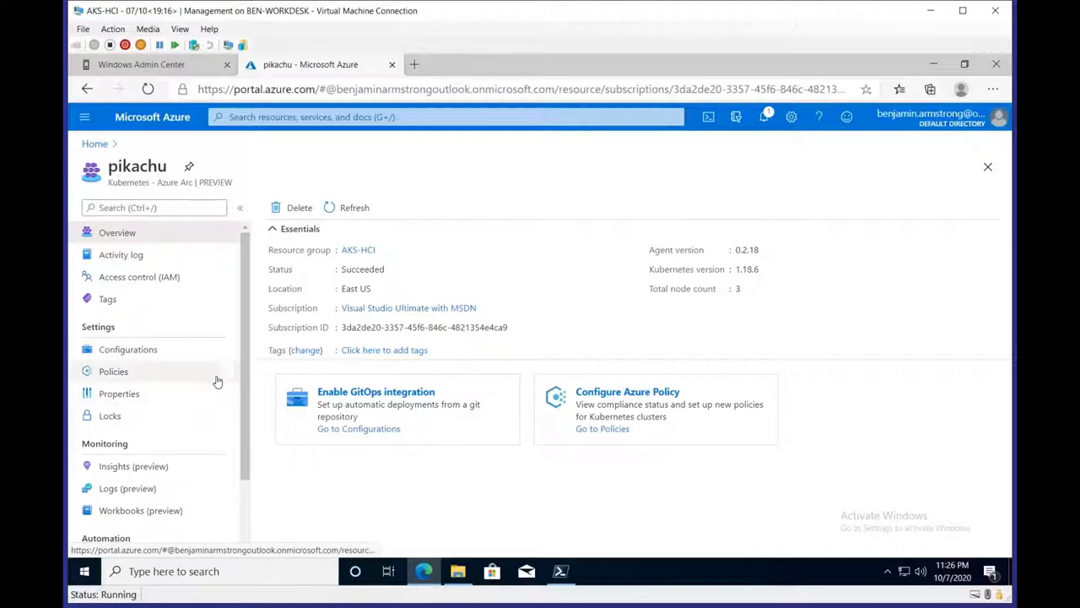
{"action": "left_click", "coordinate": [193, 356]}
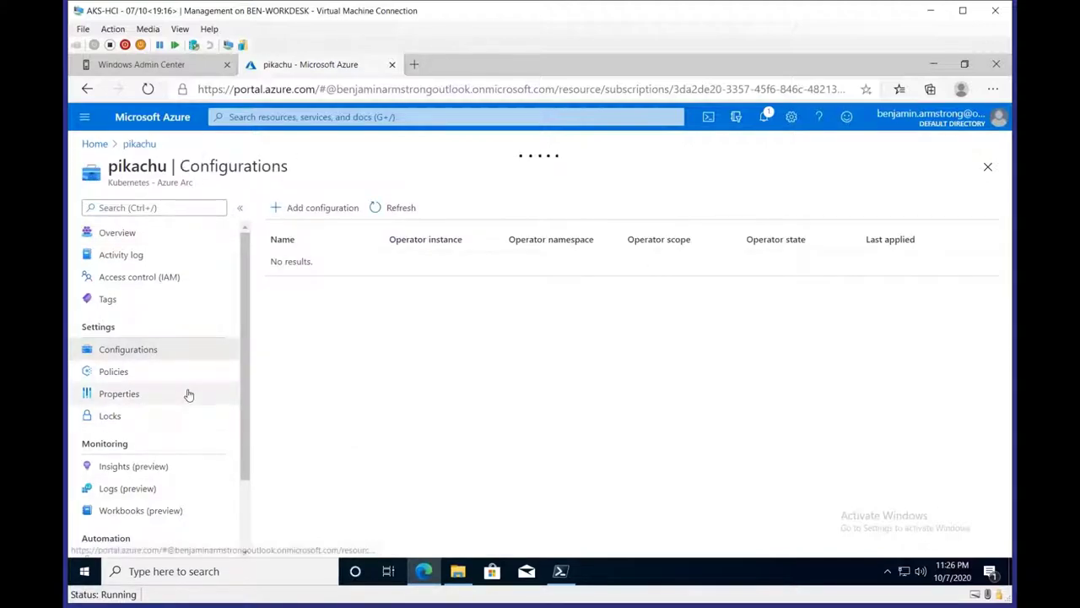
{"action": "scroll", "coordinate": [175, 414], "scroll_direction": "down", "scroll_amount": 1}
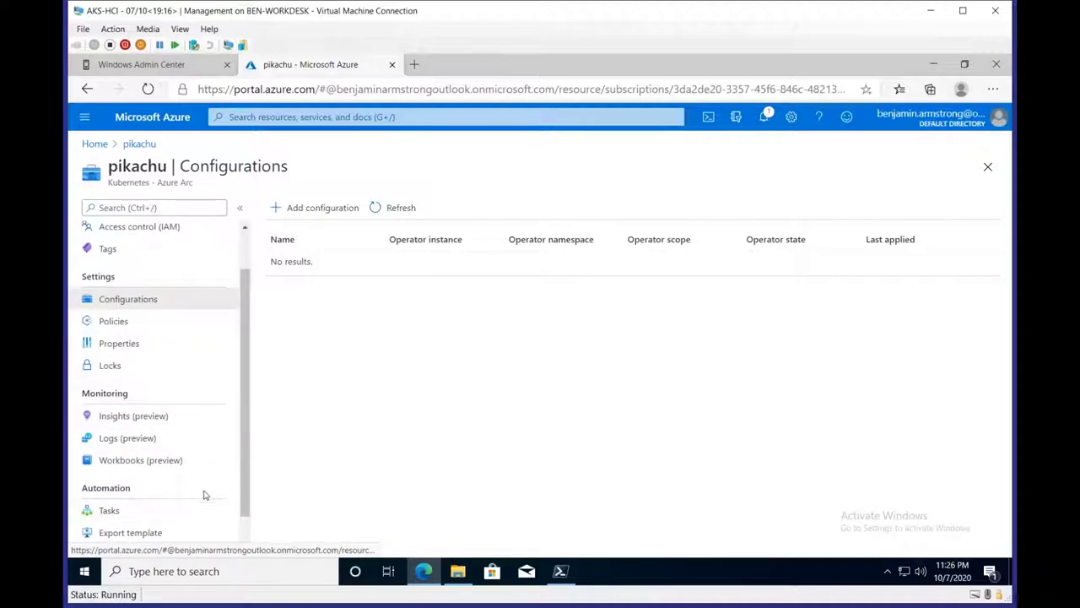
{"action": "left_click", "coordinate": [153, 332]}
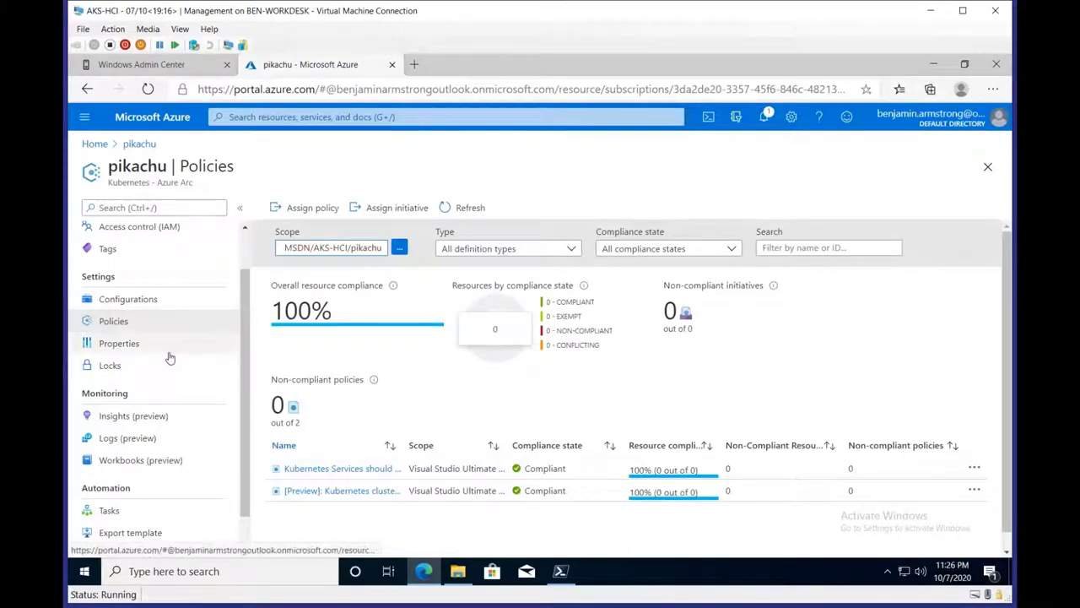
{"action": "scroll", "coordinate": [178, 314], "scroll_direction": "up", "scroll_amount": 1}
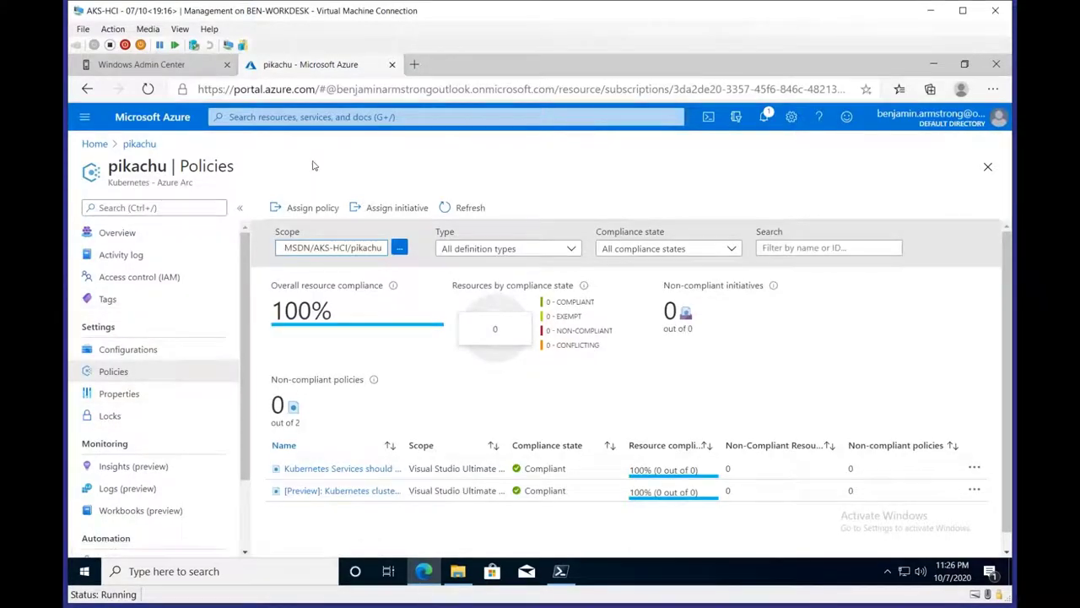
Check the Windows Admin Center cluster creation page, and return to the pikachu cluster's Overview in the Azure portal.
{"action": "left_click", "coordinate": [157, 64]}
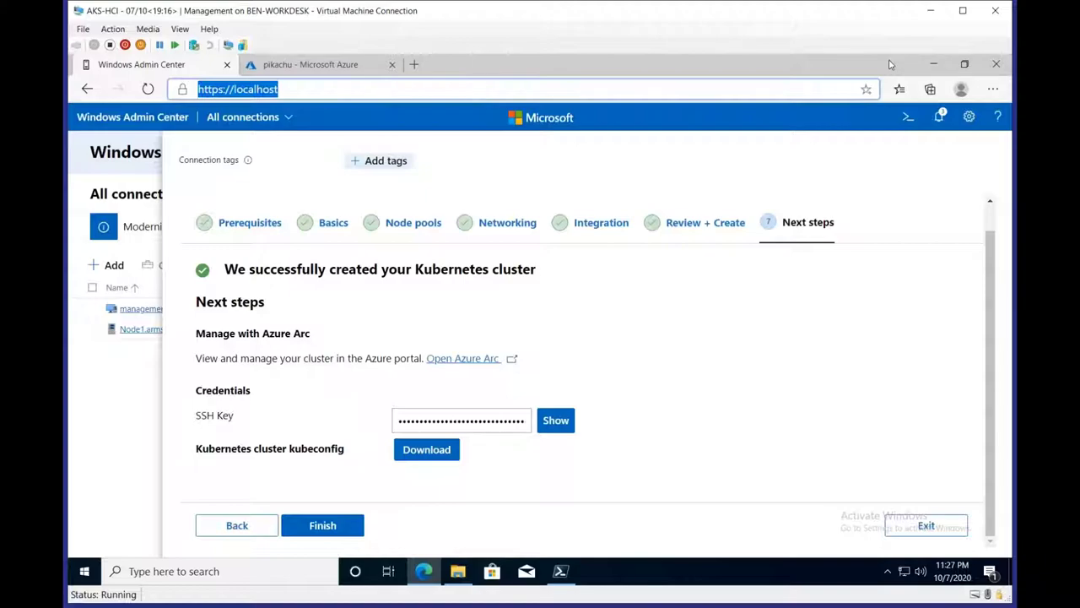
{"action": "left_click", "coordinate": [278, 67]}
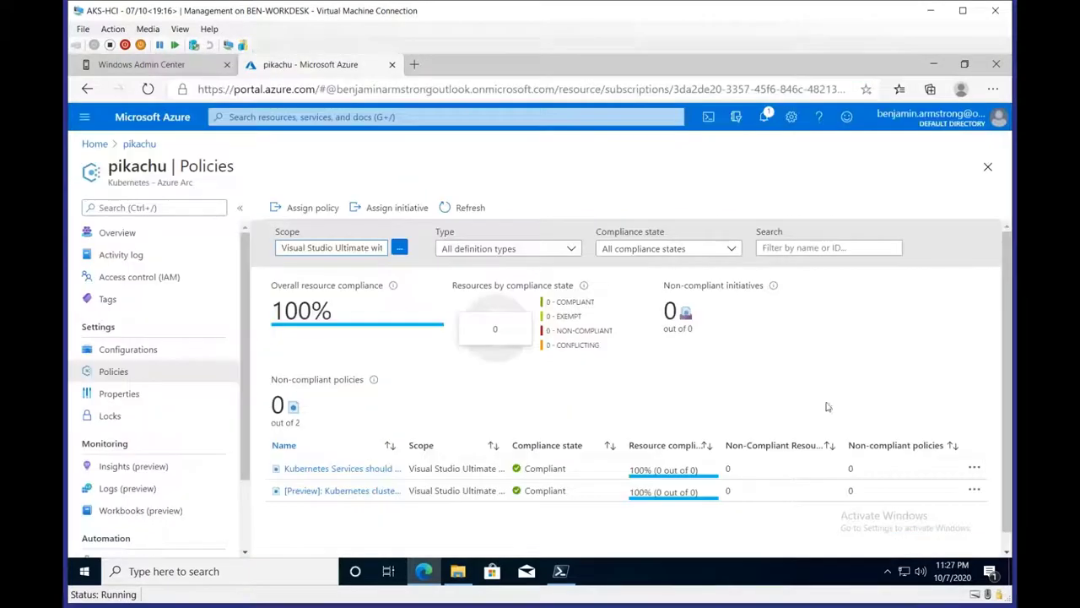
{"action": "left_click", "coordinate": [139, 243]}
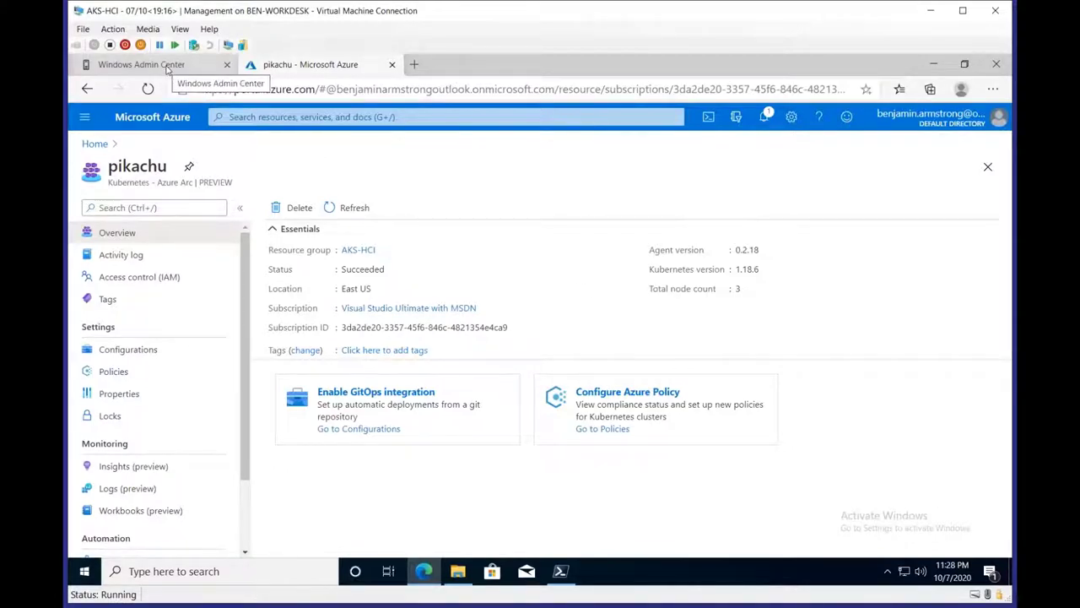
Switch to PowerShell and list the cluster nodes with "kubectl get nodes" and node1's virtual machines with "get-vm -ComputerName node1".
{"action": "left_click", "coordinate": [168, 68]}
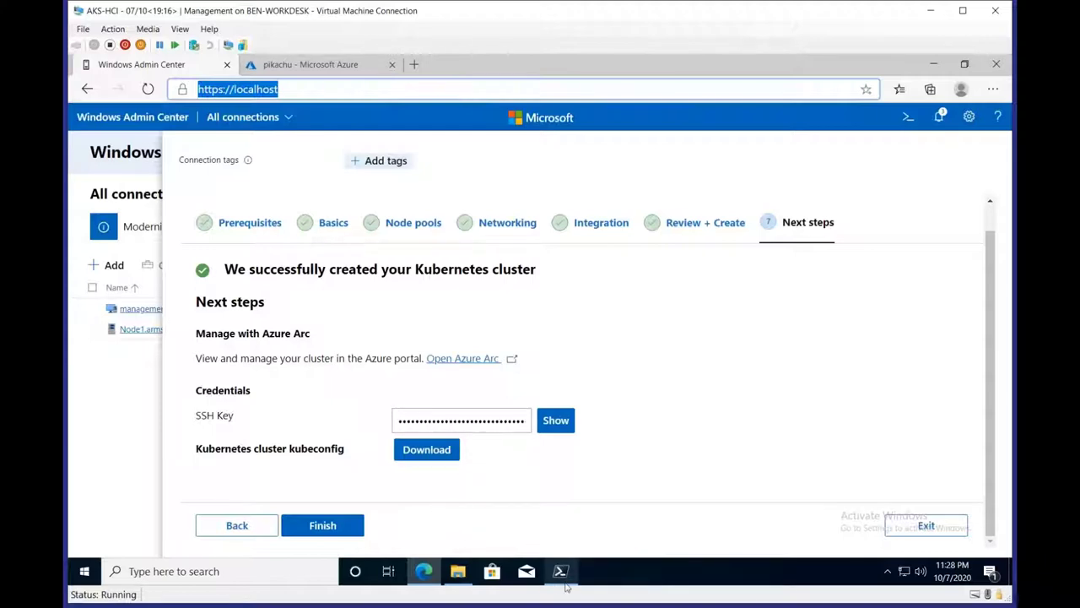
{"action": "mouse_move", "coordinate": [565, 582]}
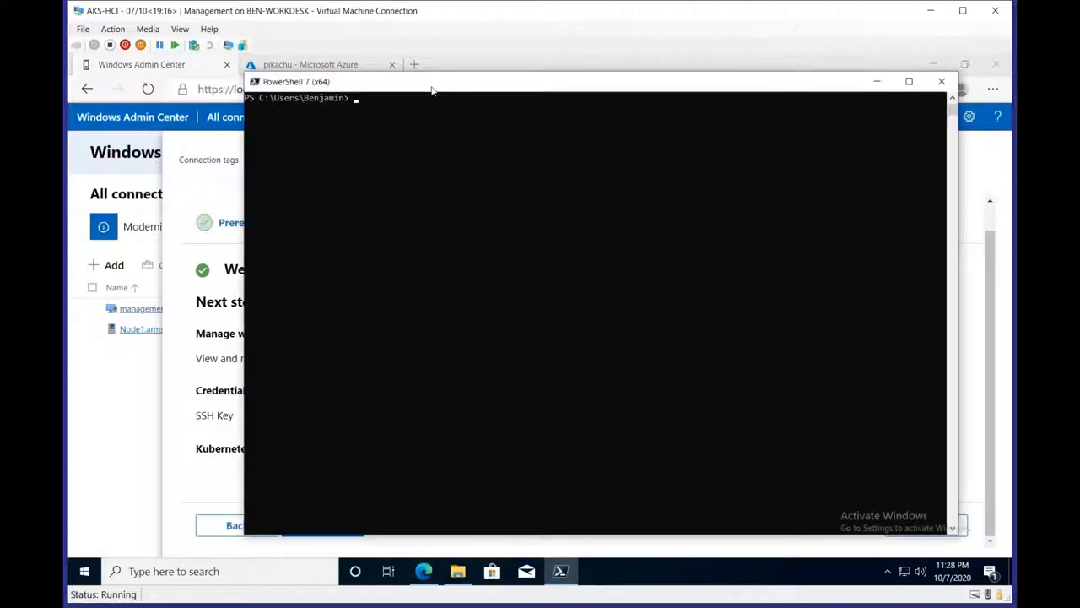
{"action": "left_click_drag", "start_coordinate": [454, 84], "coordinate": [497, 91]}
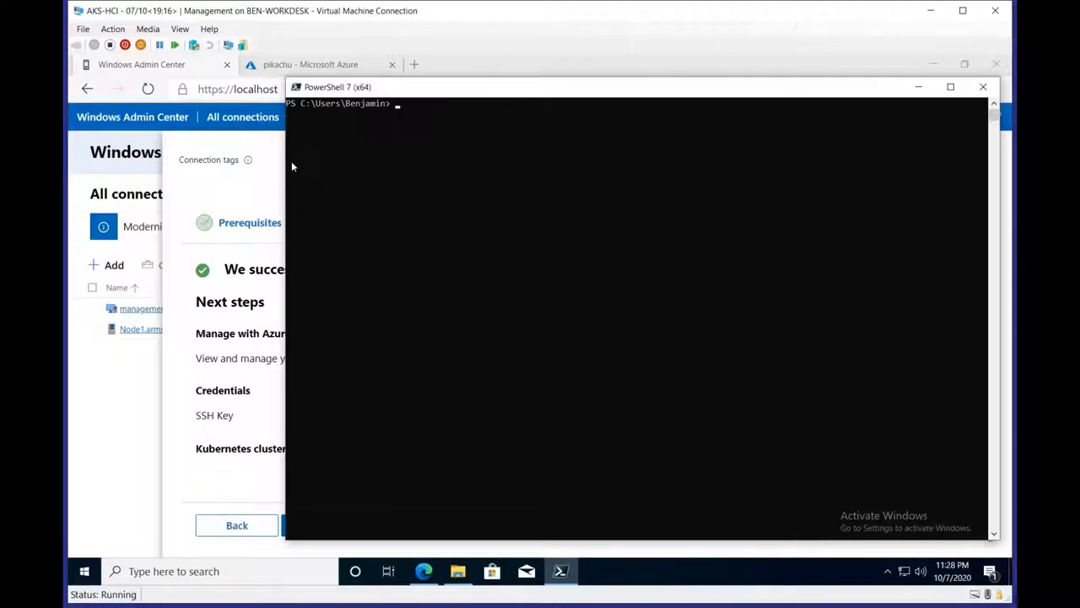
{"action": "left_click", "coordinate": [436, 95]}
{"action": "type", "text": "kubectl get nodes"}
{"action": "key", "text": "Return"}
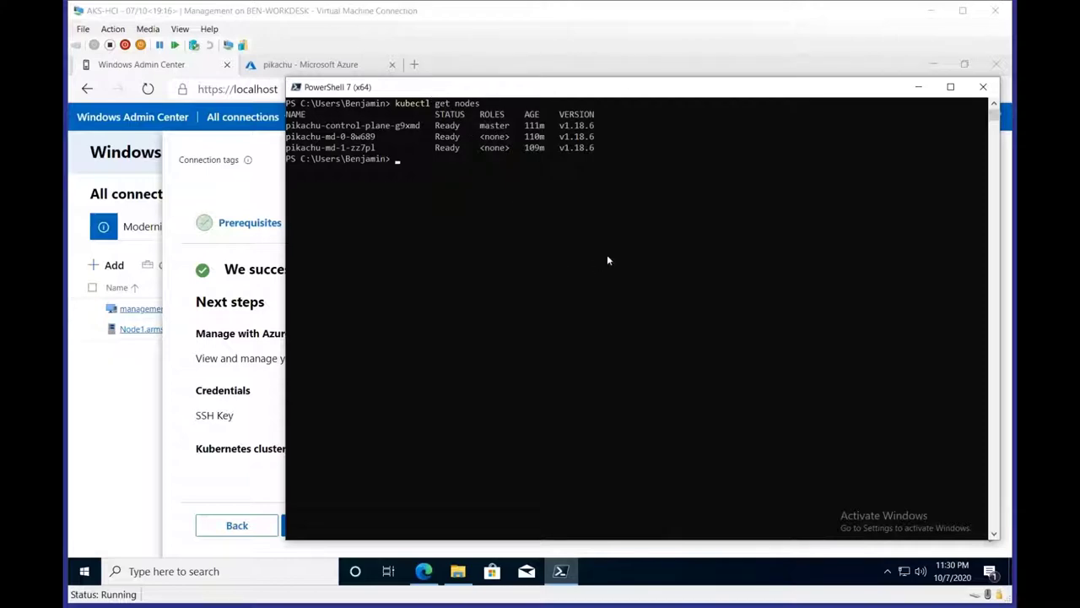
{"action": "type", "text": "get-vm -ComputerName node1"}
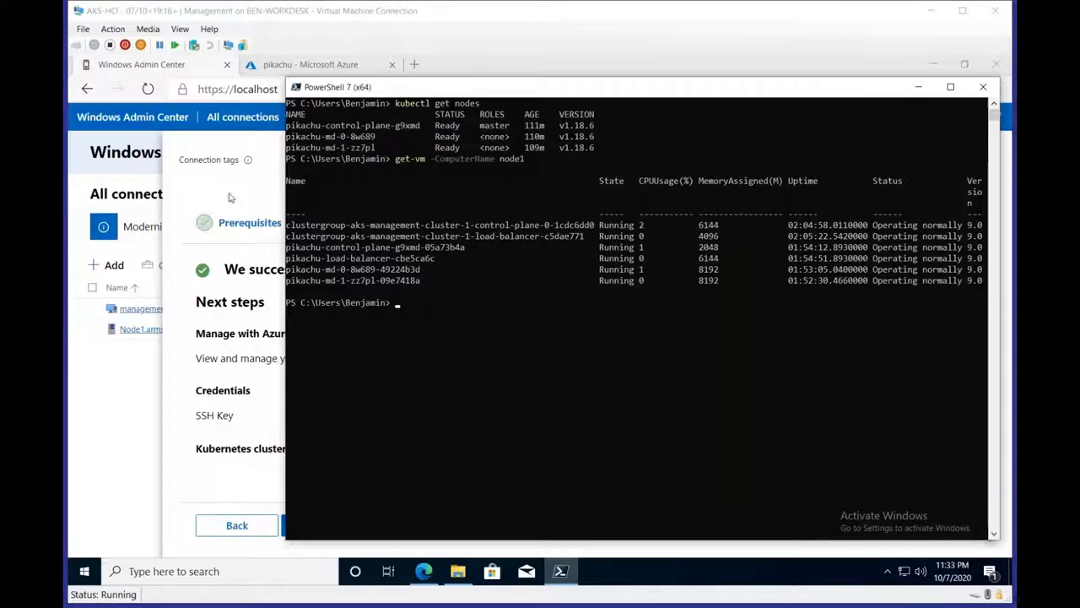
{"action": "left_click", "coordinate": [382, 87]}
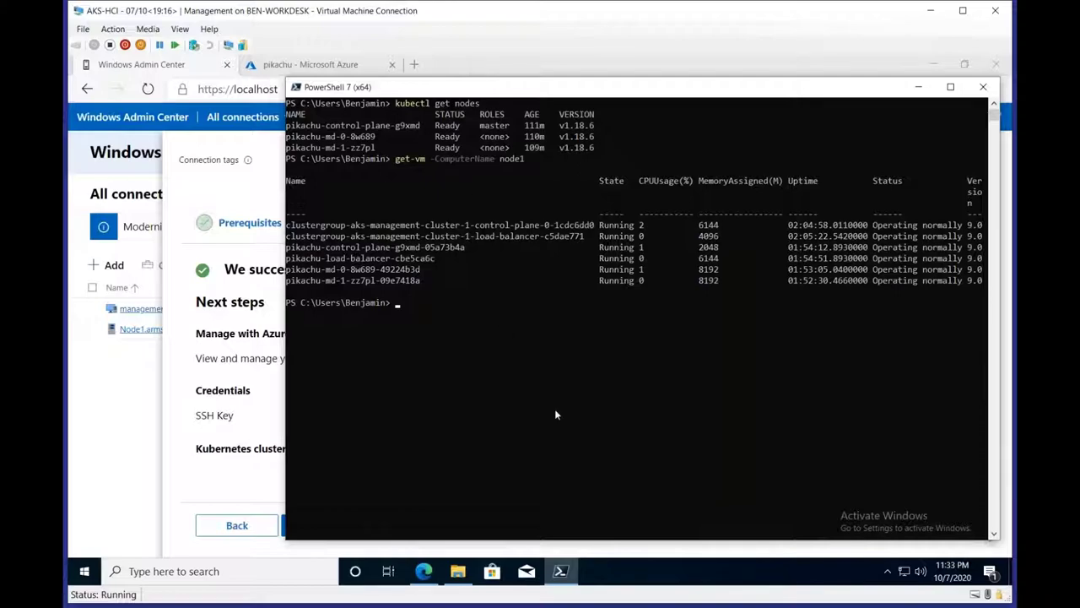
List the pods in the default namespace with "kubectl get pods", and across all namespaces with "kubectl get pods --all-namespaces".
{"action": "type", "text": "kubectl get pods"}
{"action": "key", "text": "Return"}
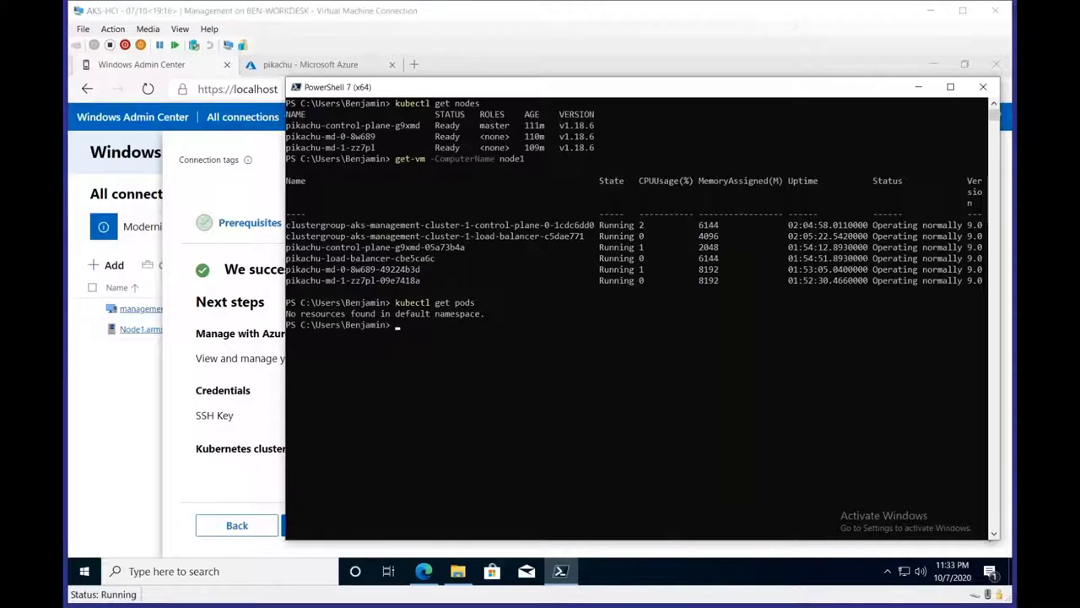
{"action": "left_click", "coordinate": [452, 93]}
{"action": "type", "text": "kubectl get pods --all-namespaces"}
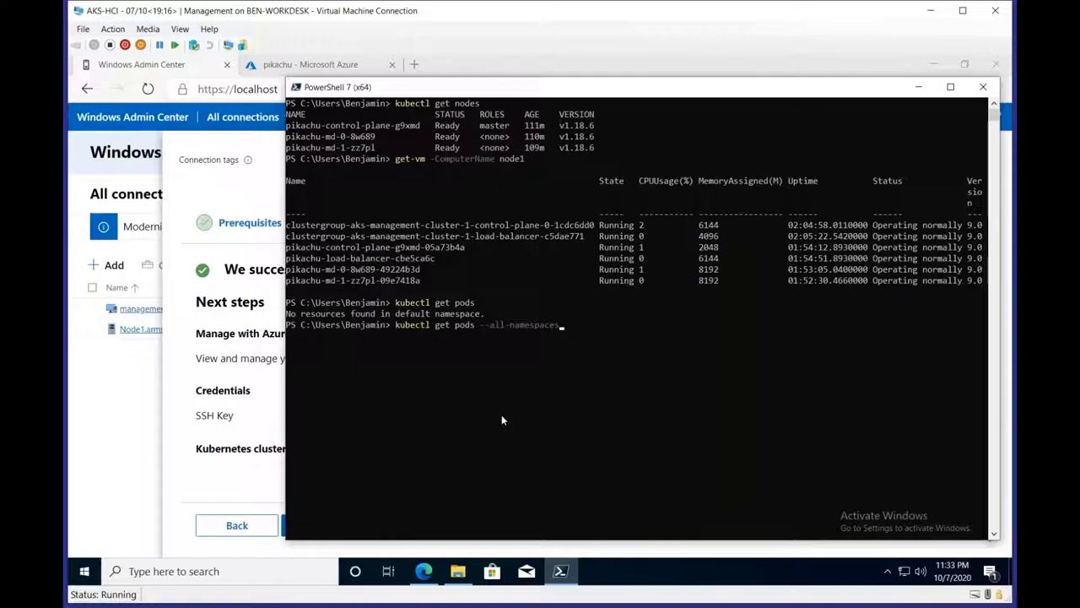
{"action": "key", "text": "Right"}
{"action": "key", "text": "Return"}
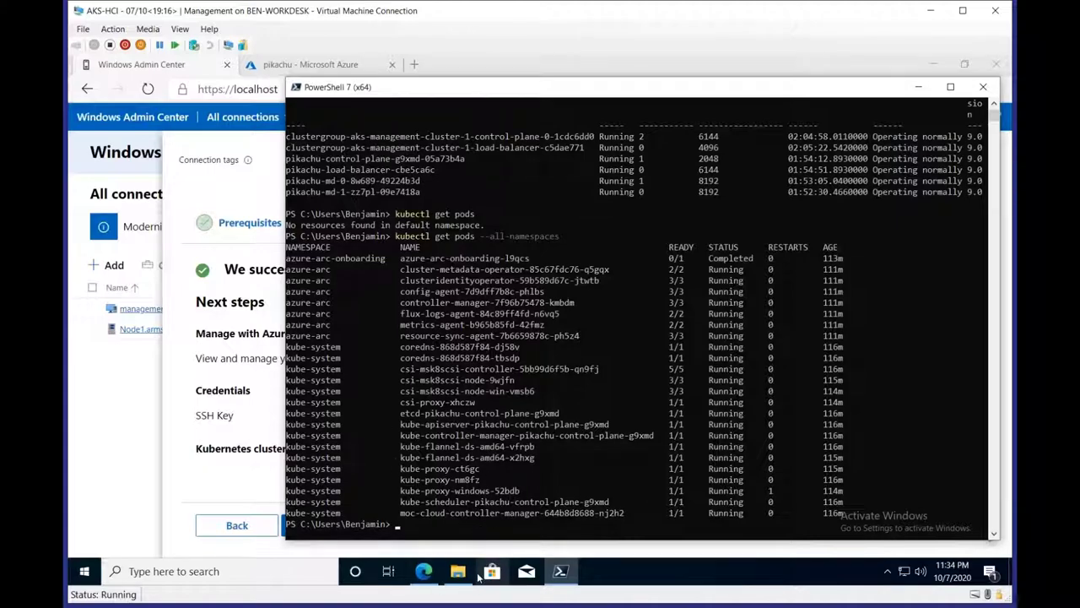
Switch to File Explorer's yaml folder and open windows-asp-app.yaml and linux-nginx.yaml in Notepad.
{"action": "mouse_move", "coordinate": [460, 579]}
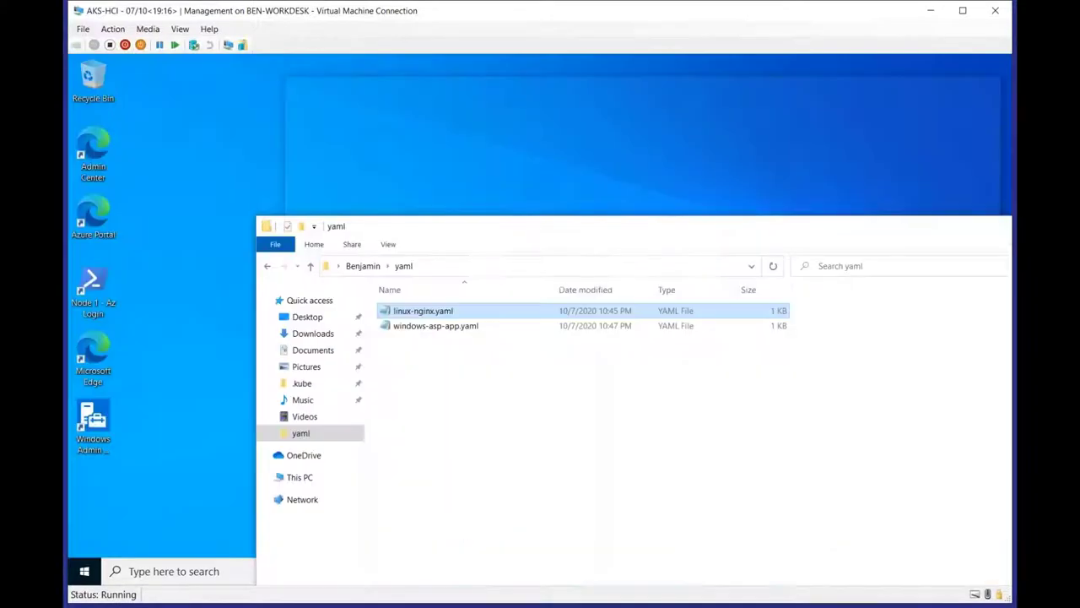
{"action": "left_click", "coordinate": [467, 540]}
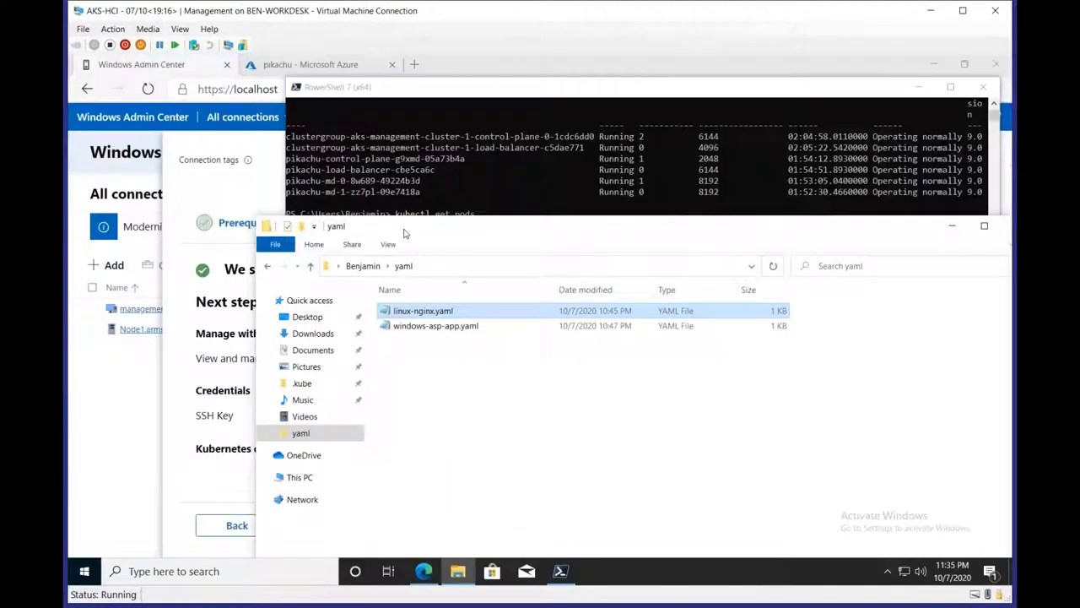
{"action": "left_click_drag", "start_coordinate": [455, 243], "coordinate": [856, 296]}
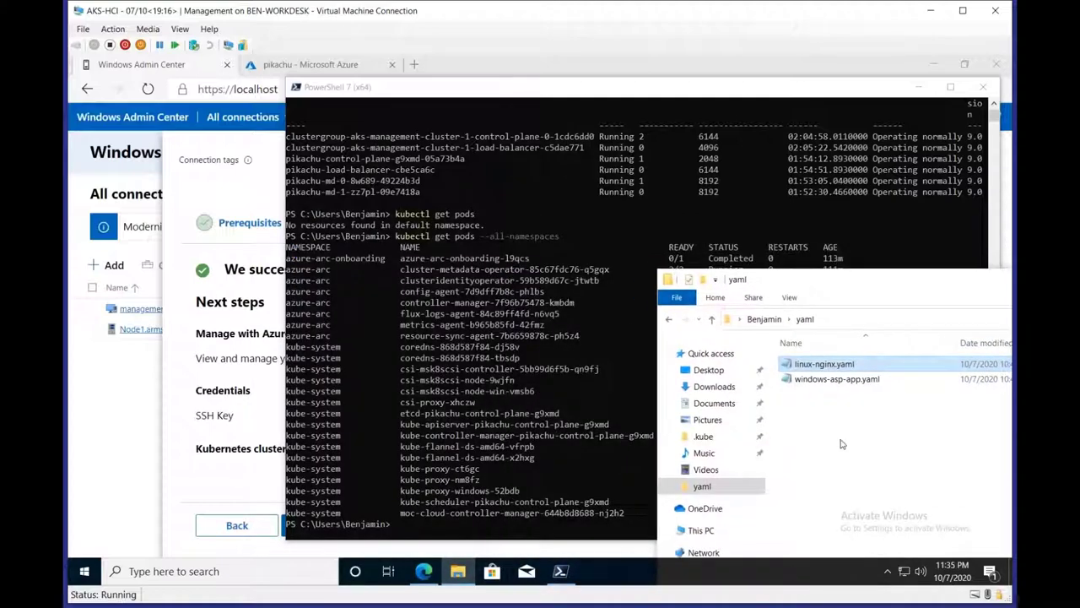
{"action": "left_click", "coordinate": [818, 381]}
{"action": "double_click", "coordinate": [818, 381]}
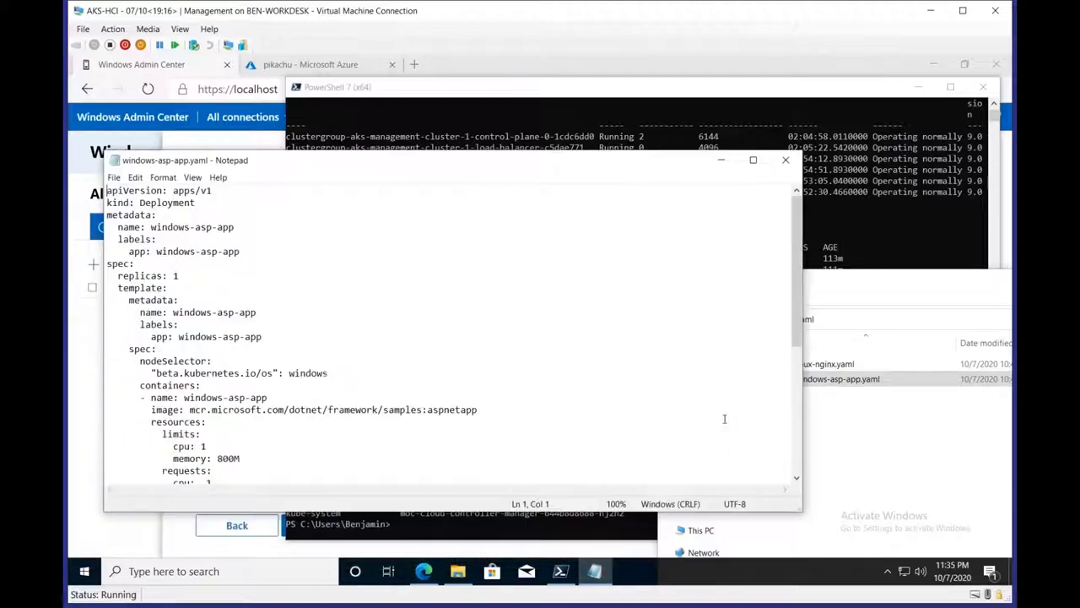
{"action": "left_click", "coordinate": [891, 415]}
{"action": "double_click", "coordinate": [794, 368]}
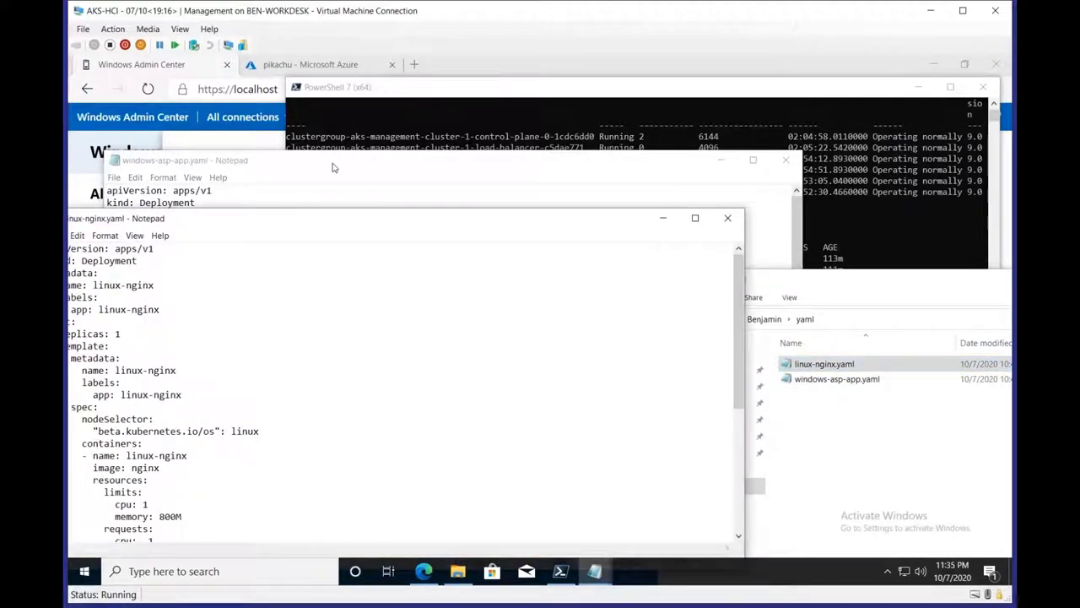
Arrange the two Notepad windows side by side, with windows-asp-app.yaml on the left half and linux-nginx.yaml on the right.
{"action": "left_click_drag", "start_coordinate": [381, 222], "coordinate": [608, 222]}
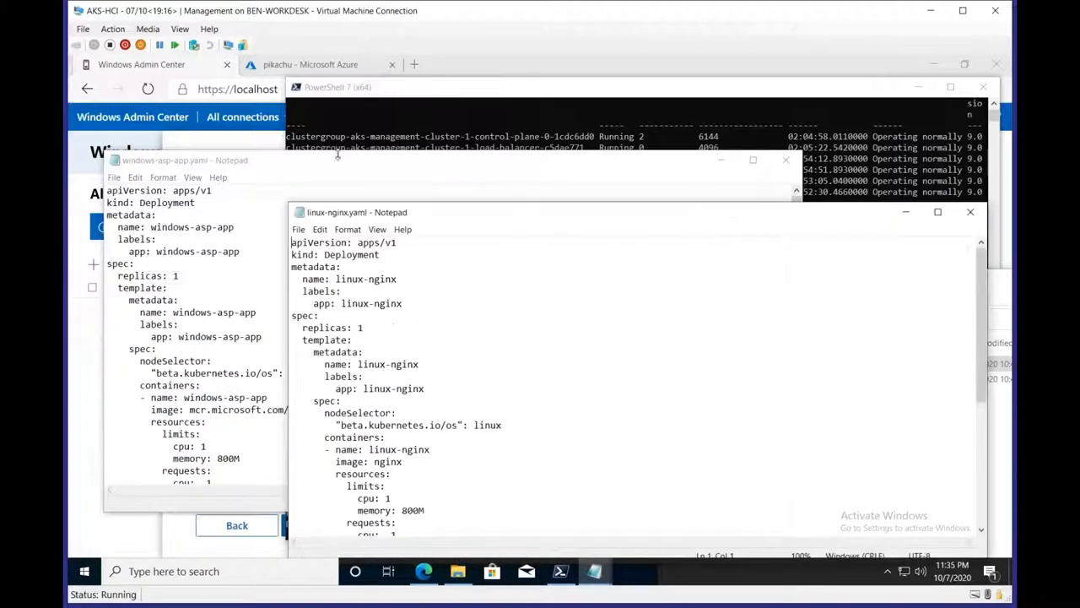
{"action": "left_click", "coordinate": [369, 193]}
{"action": "key", "text": "super+Left"}
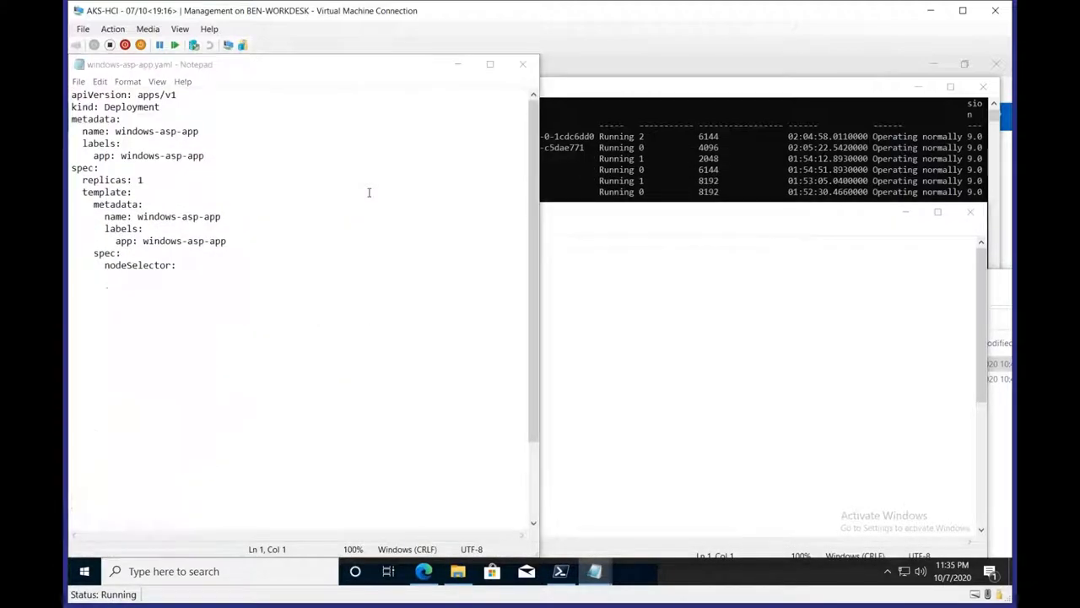
{"action": "left_click", "coordinate": [643, 274]}
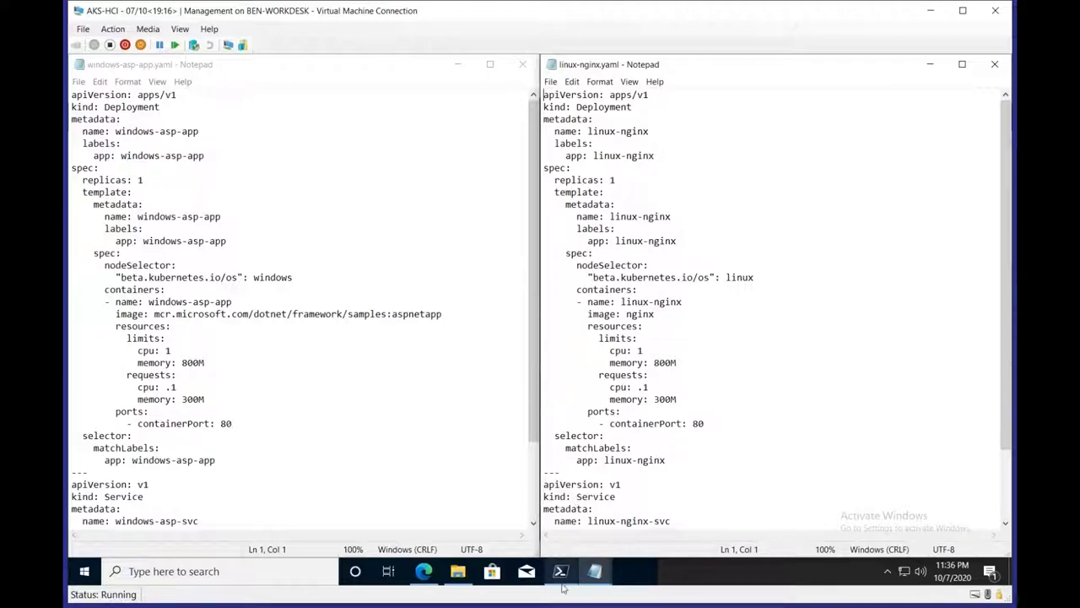
{"action": "left_click", "coordinate": [424, 571]}
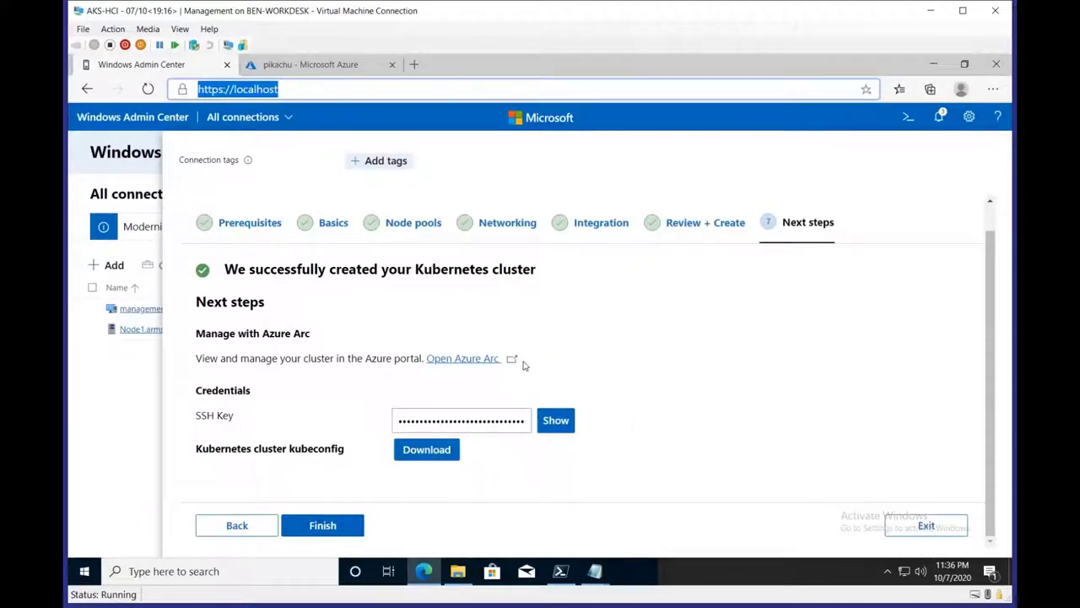
{"action": "left_click", "coordinate": [928, 67]}
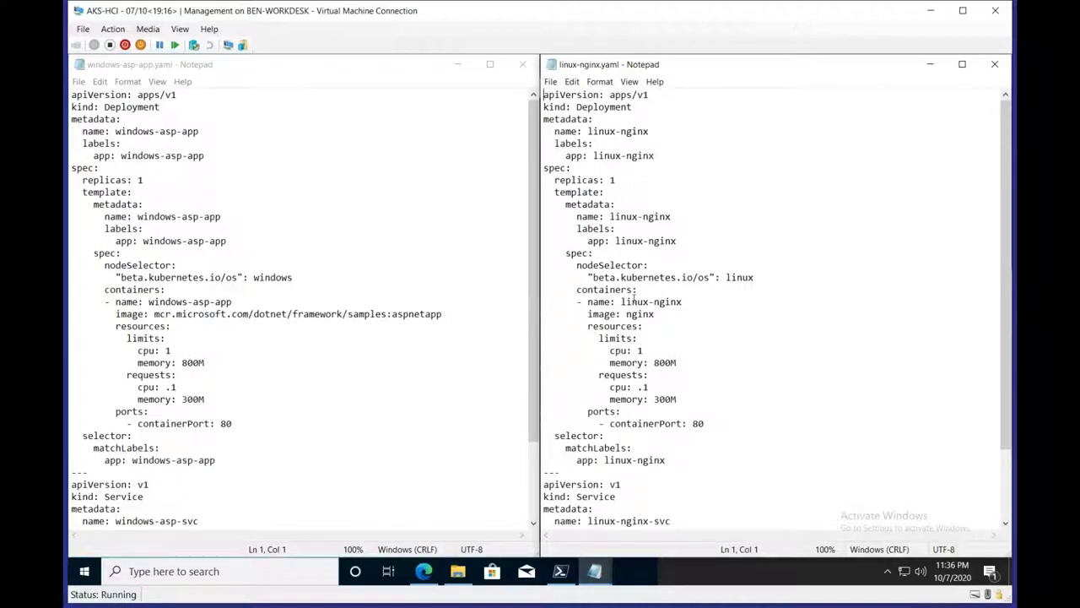
{"action": "left_click", "coordinate": [456, 209]}
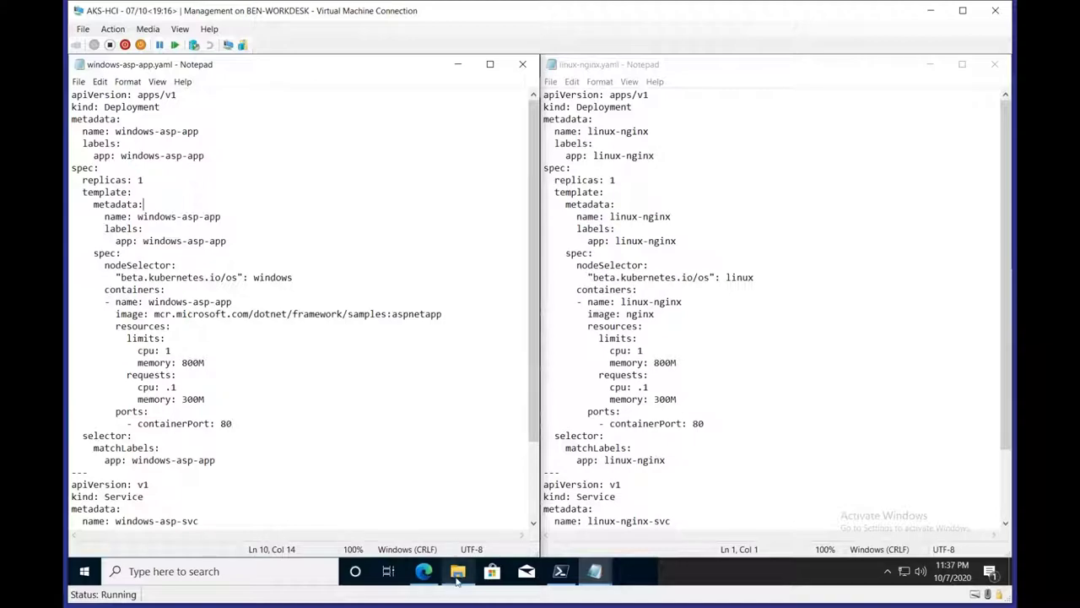
{"action": "left_click", "coordinate": [418, 575]}
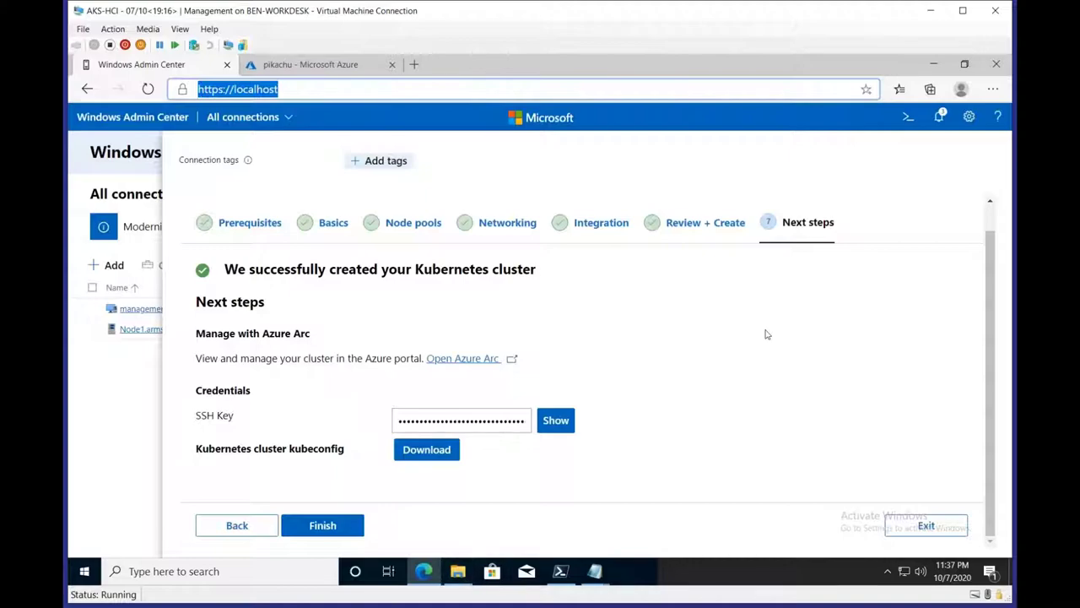
{"action": "left_click", "coordinate": [926, 66]}
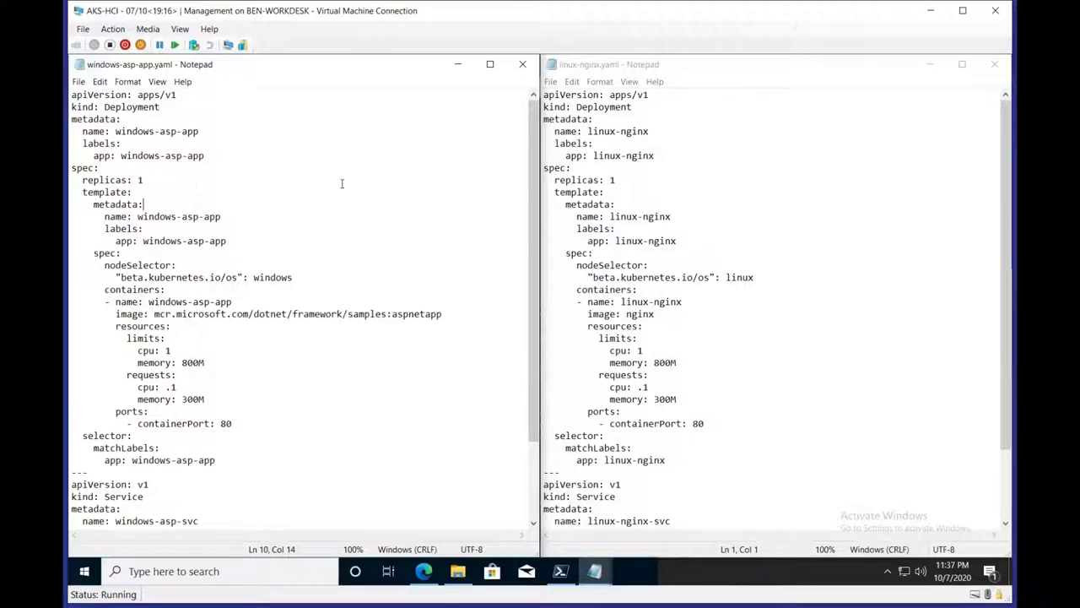
Examine the deployment and service definitions in windows-asp-app.yaml and compare them with linux-nginx.yaml.
{"action": "left_click", "coordinate": [292, 158]}
{"action": "scroll", "coordinate": [338, 187], "scroll_direction": "down", "scroll_amount": 1}
{"action": "scroll", "coordinate": [338, 188], "scroll_direction": "up", "scroll_amount": 1}
{"action": "scroll", "coordinate": [338, 188], "scroll_direction": "down", "scroll_amount": 1}
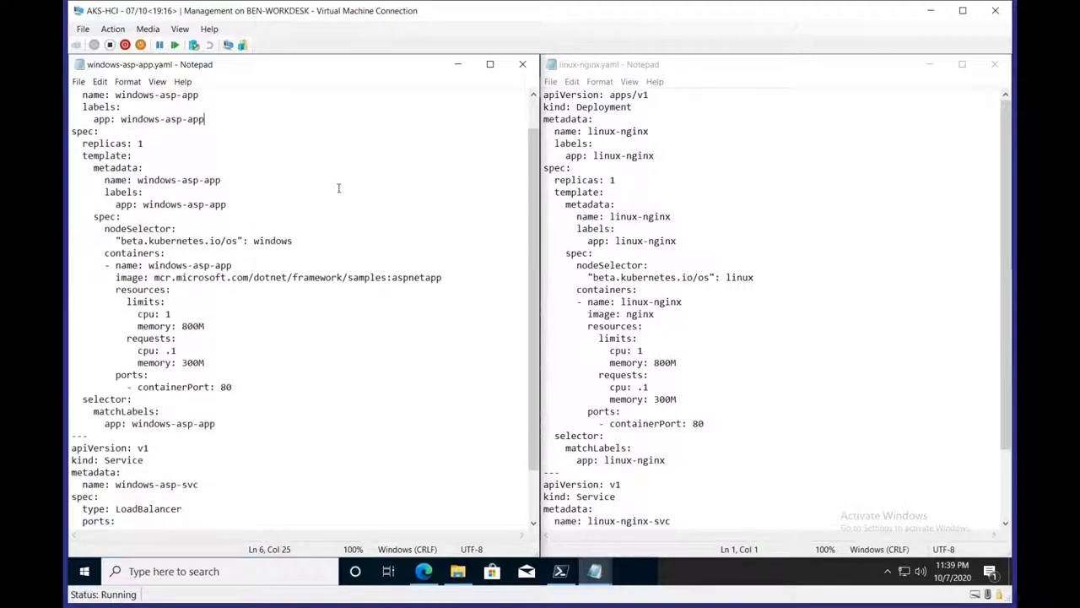
{"action": "scroll", "coordinate": [339, 188], "scroll_direction": "up", "scroll_amount": 1}
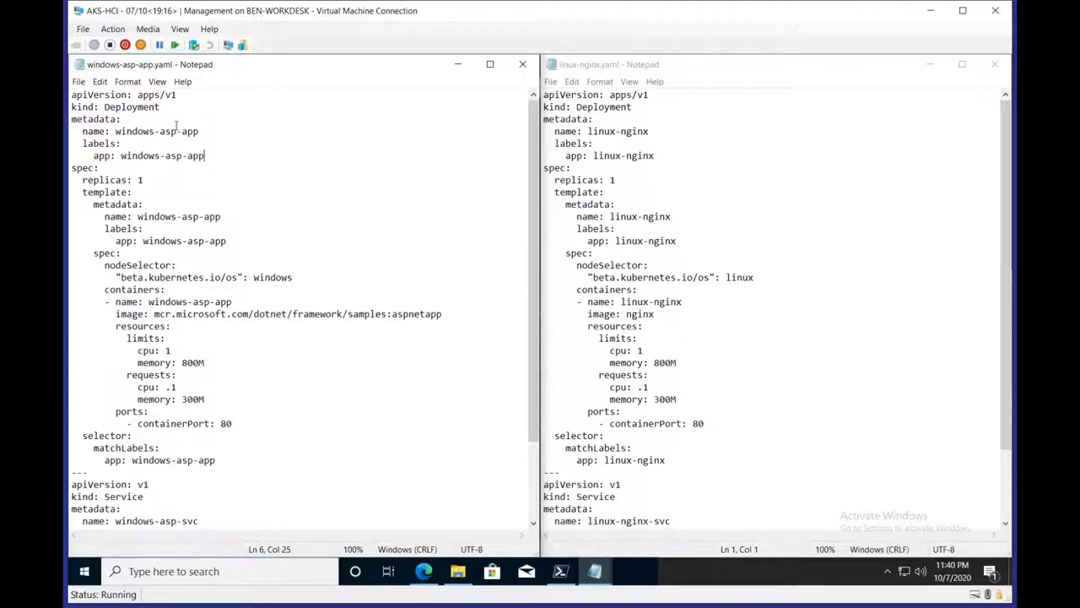
{"action": "left_click", "coordinate": [628, 142]}
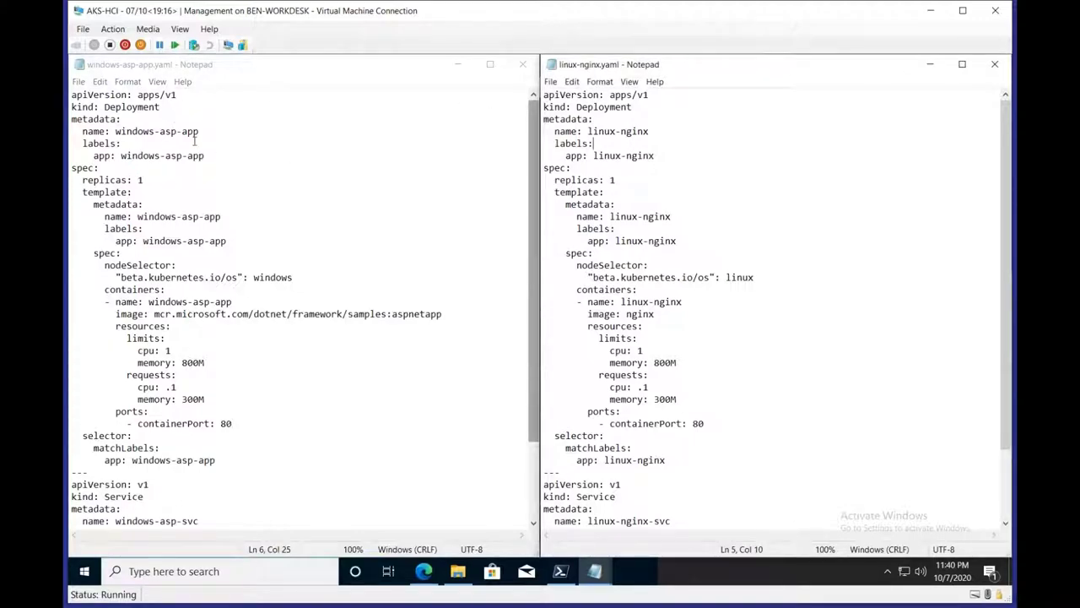
{"action": "left_click", "coordinate": [108, 110]}
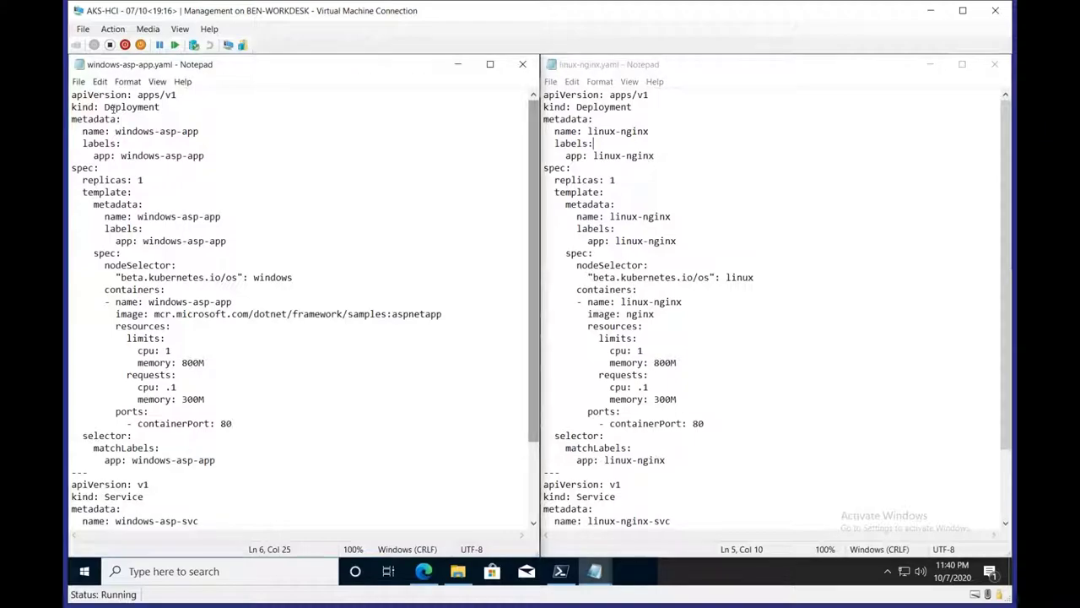
Compare the deployment names and replica settings in windows-asp-app.yaml with those in linux-nginx.yaml.
{"action": "left_click", "coordinate": [637, 107]}
{"action": "left_click_drag", "start_coordinate": [206, 130], "coordinate": [116, 130]}
{"action": "left_click", "coordinate": [654, 131]}
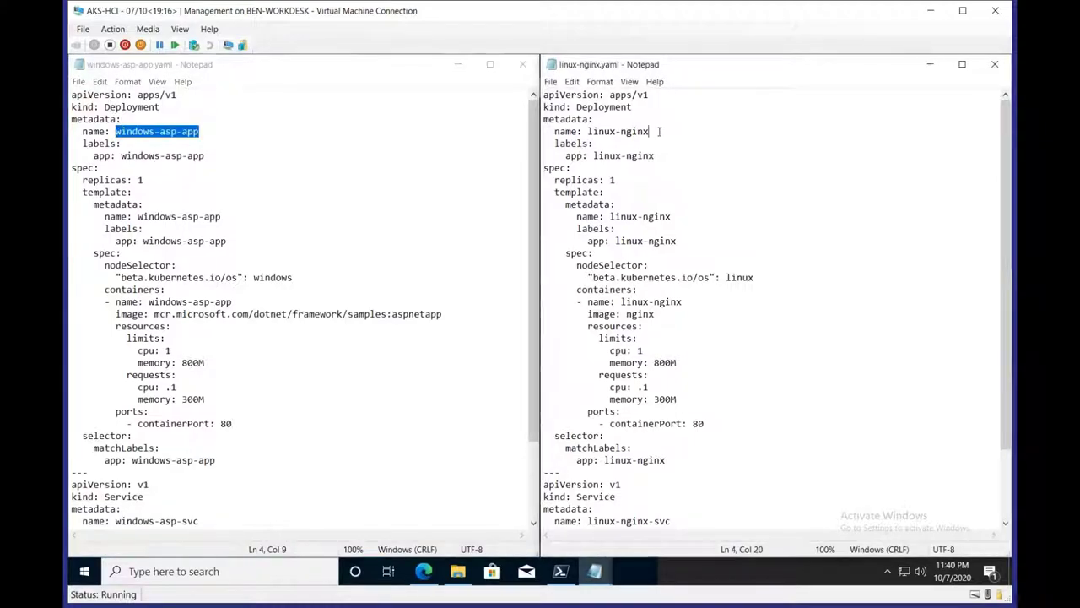
{"action": "left_click_drag", "start_coordinate": [665, 131], "coordinate": [588, 131]}
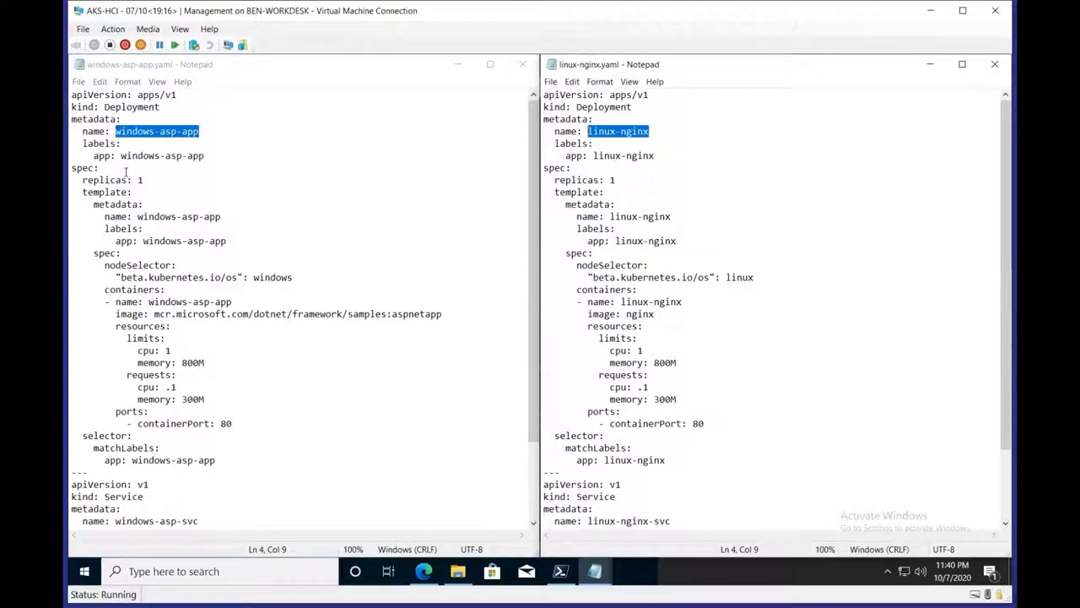
{"action": "left_click_drag", "start_coordinate": [145, 180], "coordinate": [83, 180]}
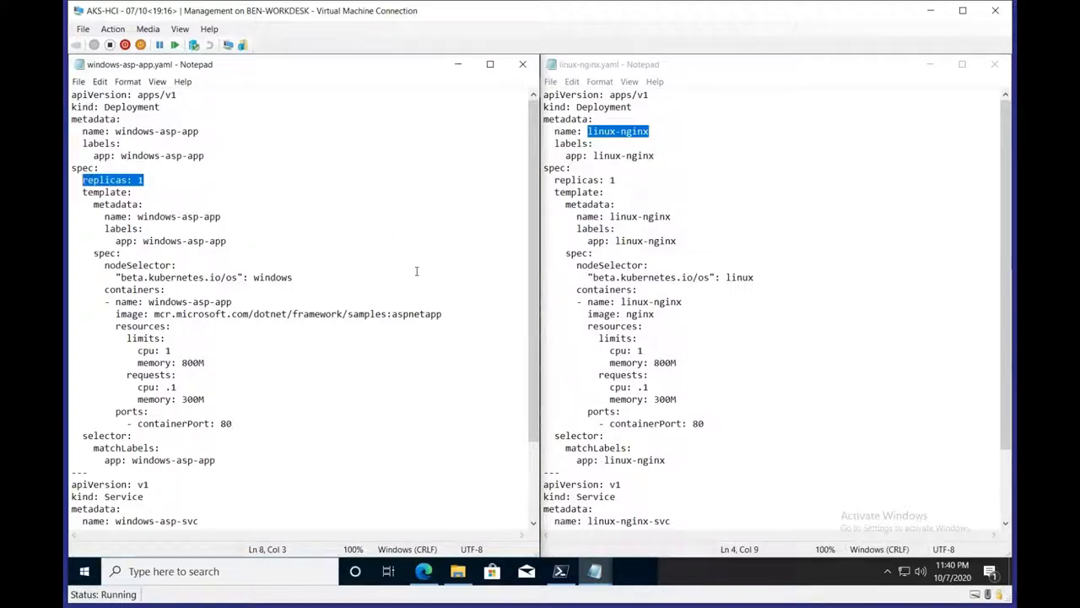
{"action": "left_click", "coordinate": [252, 186]}
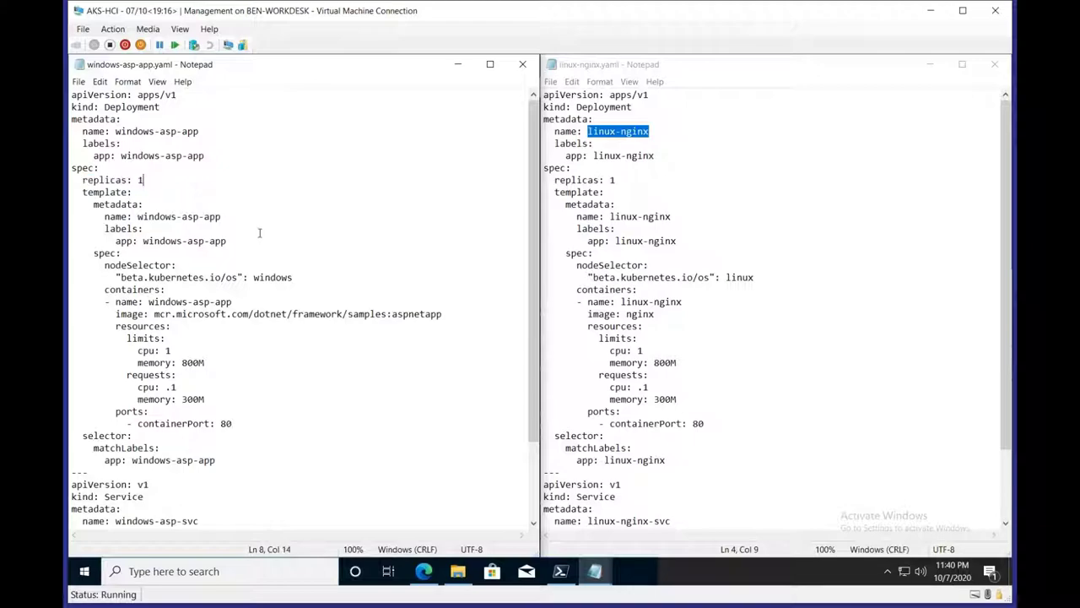
{"action": "left_click", "coordinate": [610, 180]}
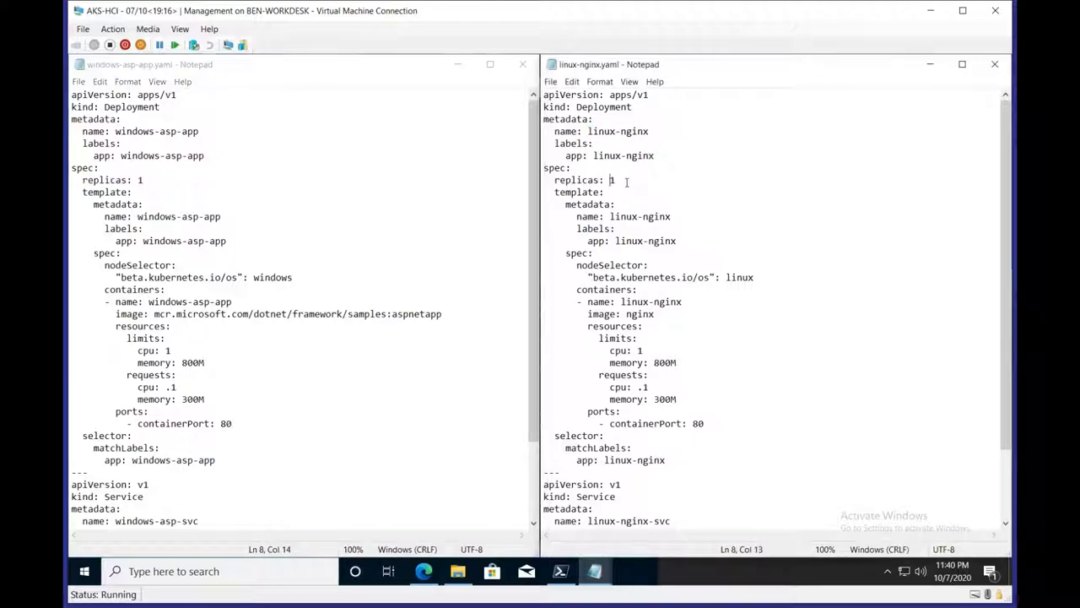
Highlight the pod template's metadata block with its name and labels in both manifests for comparison.
{"action": "left_click", "coordinate": [246, 240]}
{"action": "key", "text": "shift+Home"}
{"action": "key", "text": "shift+Up"}
{"action": "key", "text": "shift+Up"}
{"action": "key", "text": "shift+Up"}
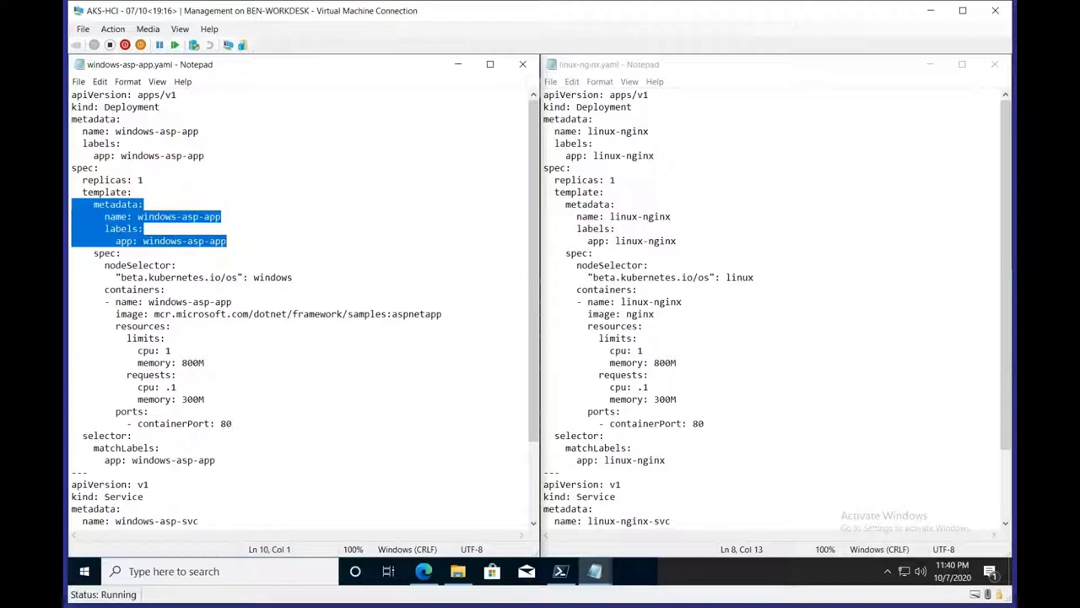
{"action": "left_click_drag", "start_coordinate": [693, 242], "coordinate": [543, 206]}
Compare the nodeSelector operating system settings and the container images between the Windows and Linux manifests.
{"action": "left_click_drag", "start_coordinate": [293, 277], "coordinate": [73, 267]}
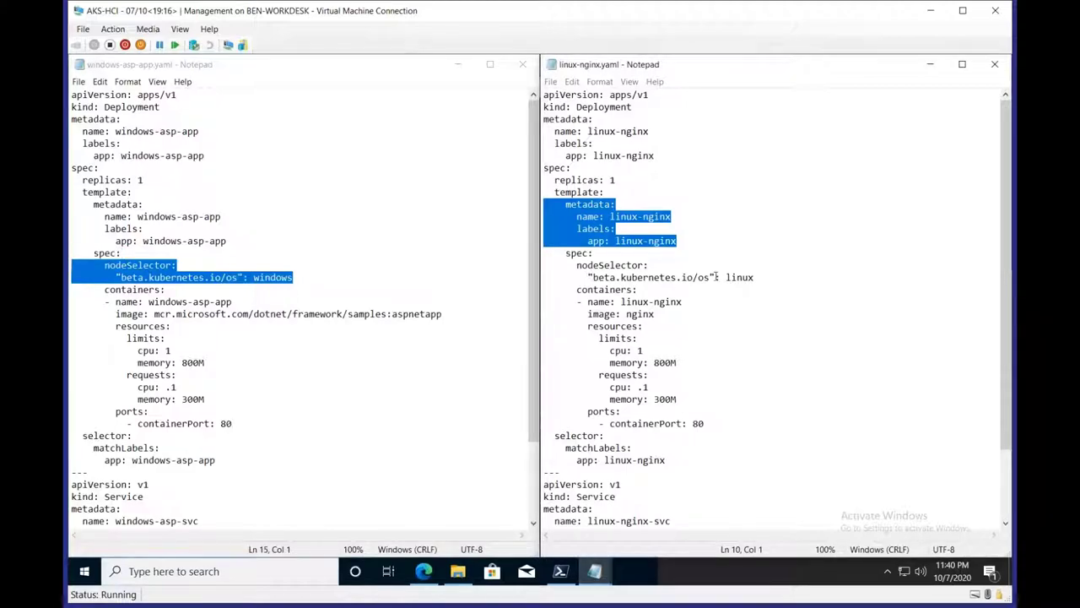
{"action": "left_click_drag", "start_coordinate": [754, 277], "coordinate": [537, 267]}
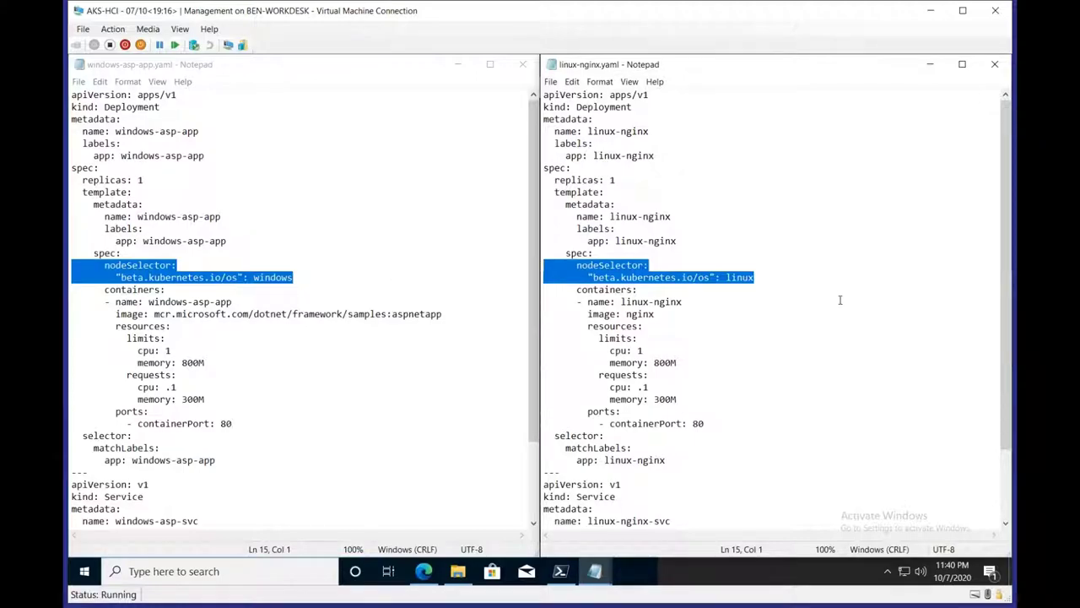
{"action": "left_click", "coordinate": [807, 288]}
{"action": "left_click", "coordinate": [764, 280]}
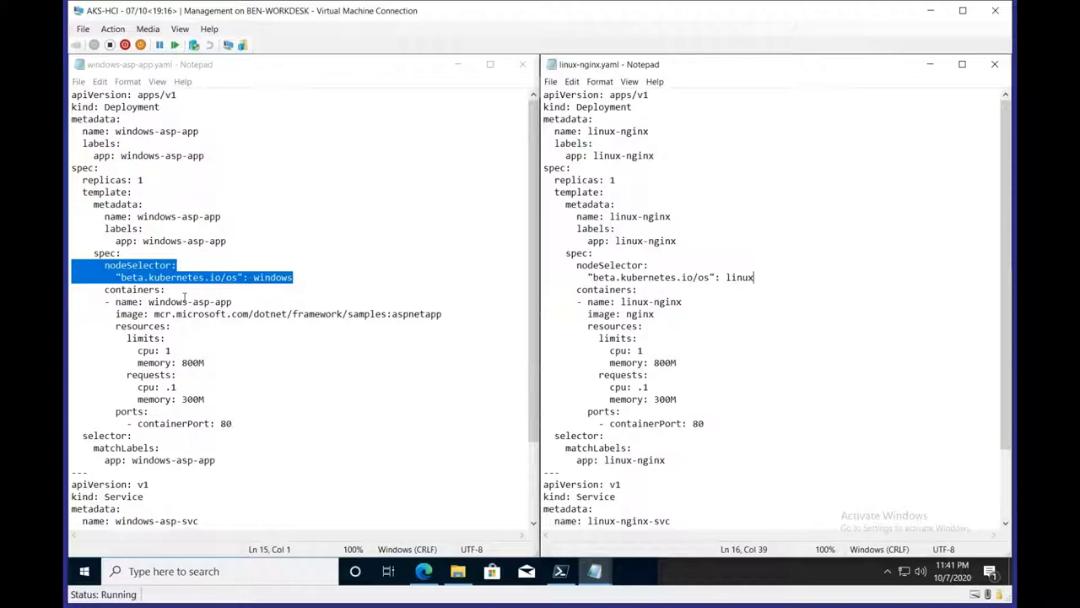
{"action": "left_click", "coordinate": [134, 292]}
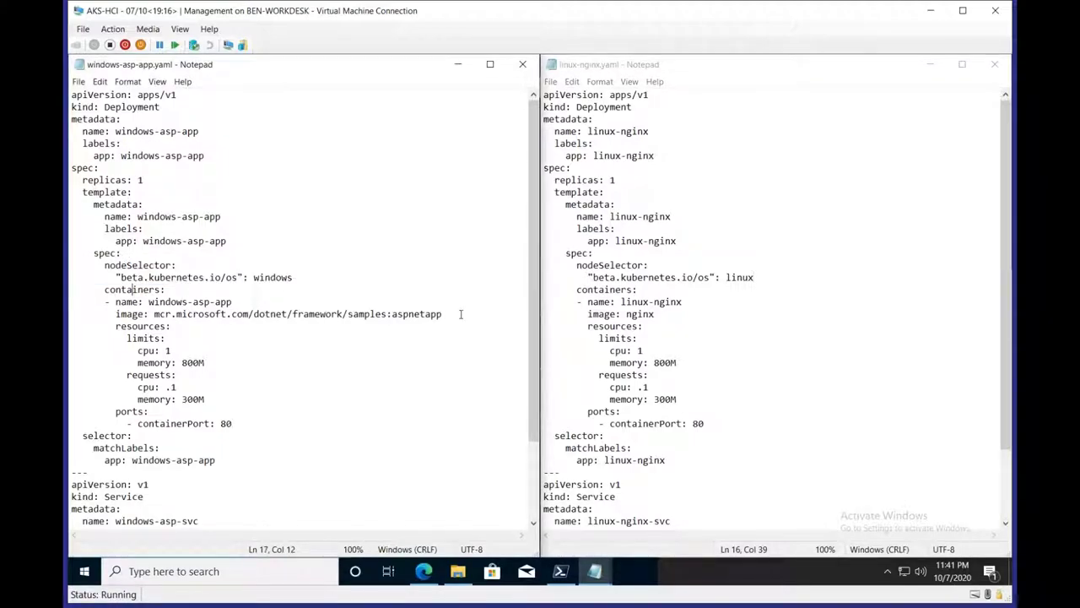
{"action": "left_click_drag", "start_coordinate": [452, 314], "coordinate": [77, 314]}
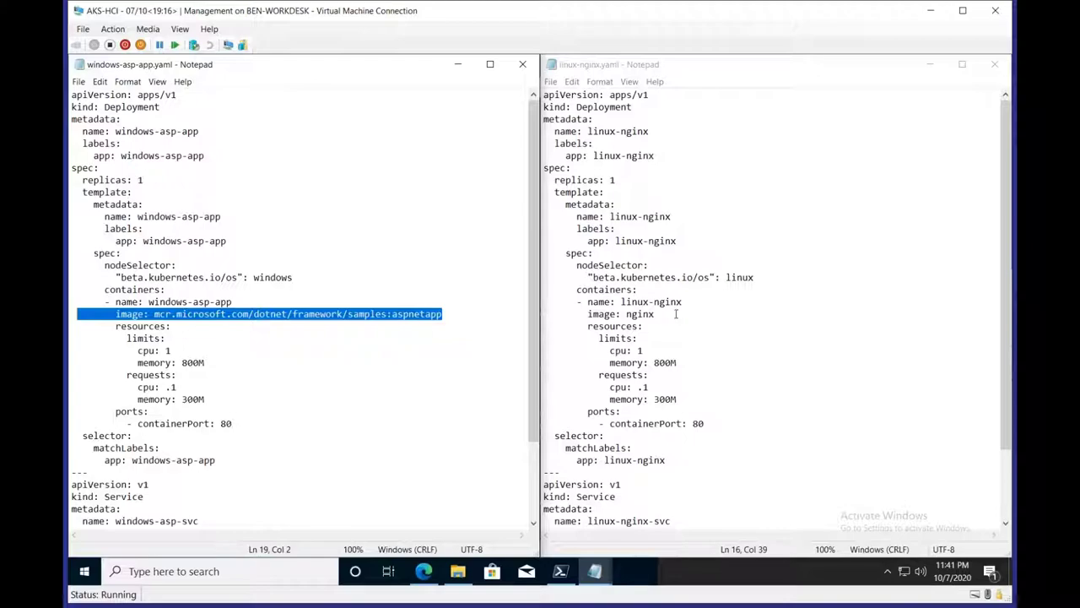
{"action": "left_click_drag", "start_coordinate": [665, 314], "coordinate": [537, 319]}
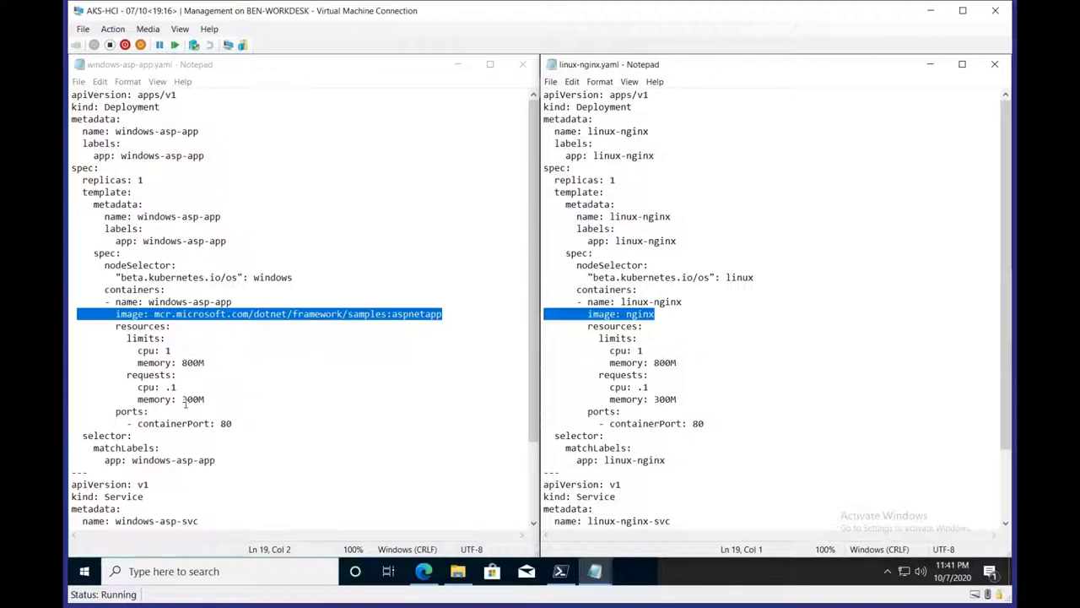
Examine the container's CPU and memory requests and its memory limit in windows-asp-app.yaml.
{"action": "left_click_drag", "start_coordinate": [218, 399], "coordinate": [72, 338]}
{"action": "left_click_drag", "start_coordinate": [227, 399], "coordinate": [73, 376]}
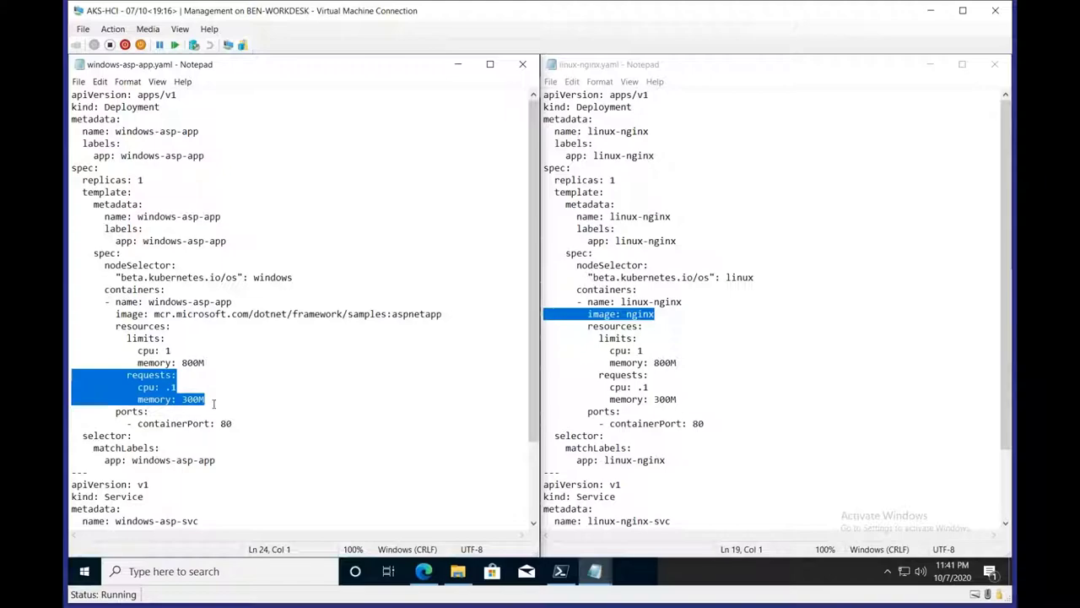
{"action": "left_click_drag", "start_coordinate": [209, 400], "coordinate": [72, 387]}
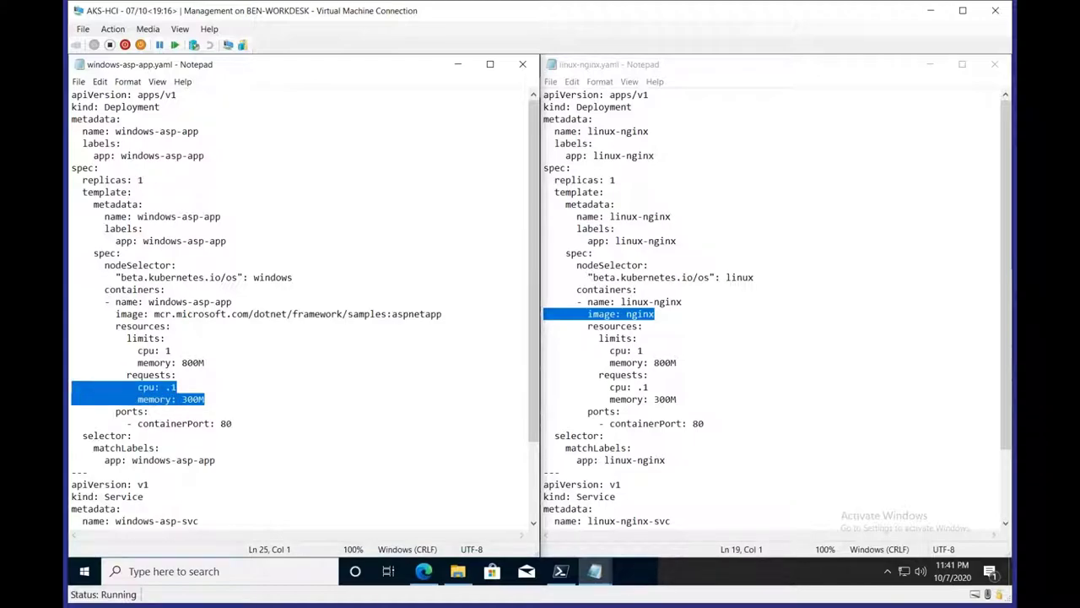
{"action": "left_click_drag", "start_coordinate": [72, 387], "coordinate": [72, 374]}
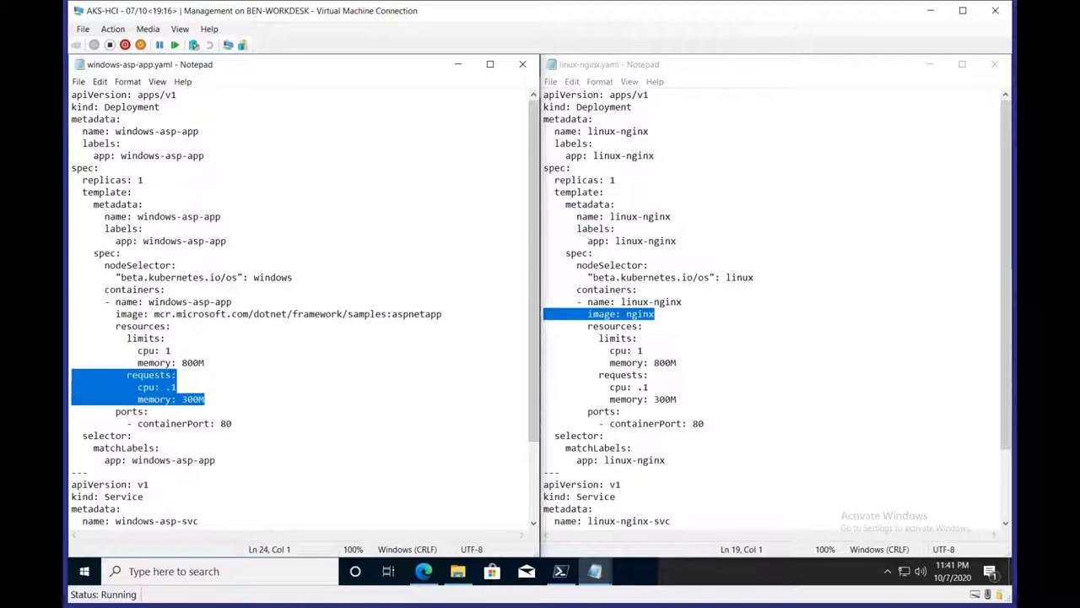
{"action": "left_click", "coordinate": [222, 363]}
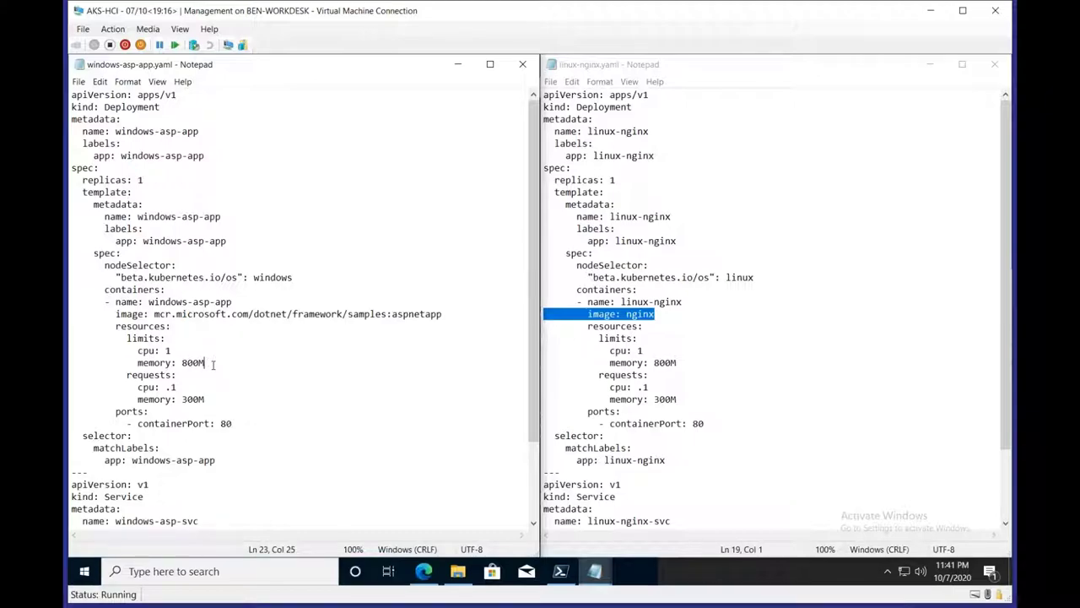
{"action": "key", "text": "shift+Left"}
{"action": "key", "text": "shift+Left"}
{"action": "key", "text": "shift+Left"}
{"action": "key", "text": "shift+Left"}
{"action": "key", "text": "shift+Left"}
{"action": "key", "text": "shift+Left"}
{"action": "key", "text": "shift+Left"}
{"action": "key", "text": "shift+Left"}
{"action": "key", "text": "shift+Left"}
{"action": "key", "text": "shift+Left"}
{"action": "key", "text": "shift+Left"}
{"action": "key", "text": "shift+Left"}
{"action": "key", "text": "shift+Left"}
{"action": "key", "text": "shift+Left"}
{"action": "key", "text": "shift+Left"}
{"action": "key", "text": "shift+Left"}
{"action": "key", "text": "shift+Left"}
{"action": "key", "text": "shift+Left"}
{"action": "key", "text": "shift+Left"}
{"action": "key", "text": "shift+Left"}
{"action": "key", "text": "shift+Left"}
{"action": "key", "text": "shift+Left"}
{"action": "key", "text": "shift+Left"}
{"action": "key", "text": "shift+Left"}
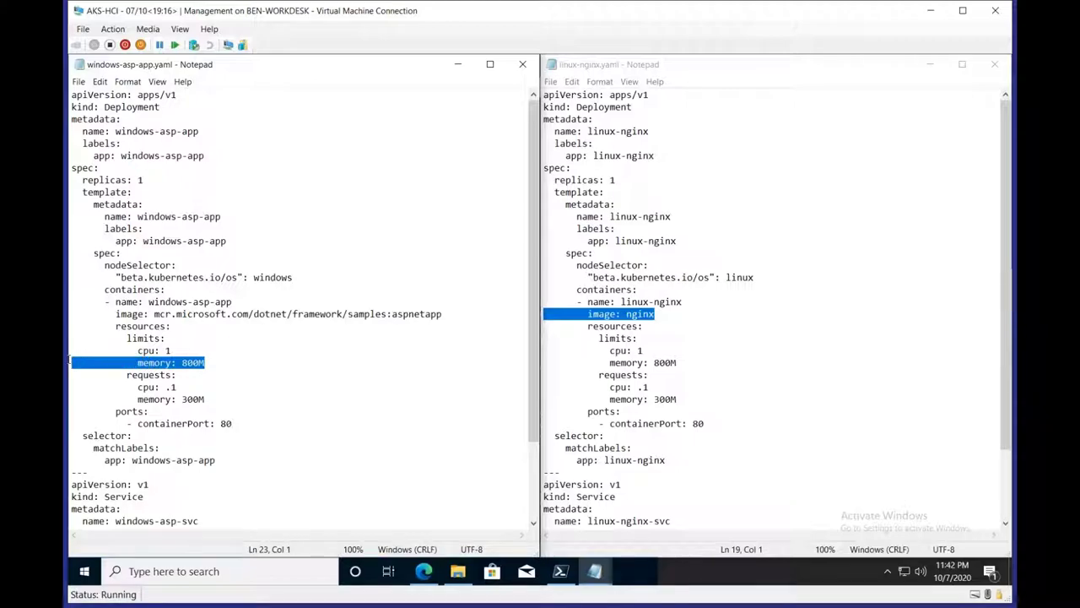
{"action": "left_click", "coordinate": [235, 363]}
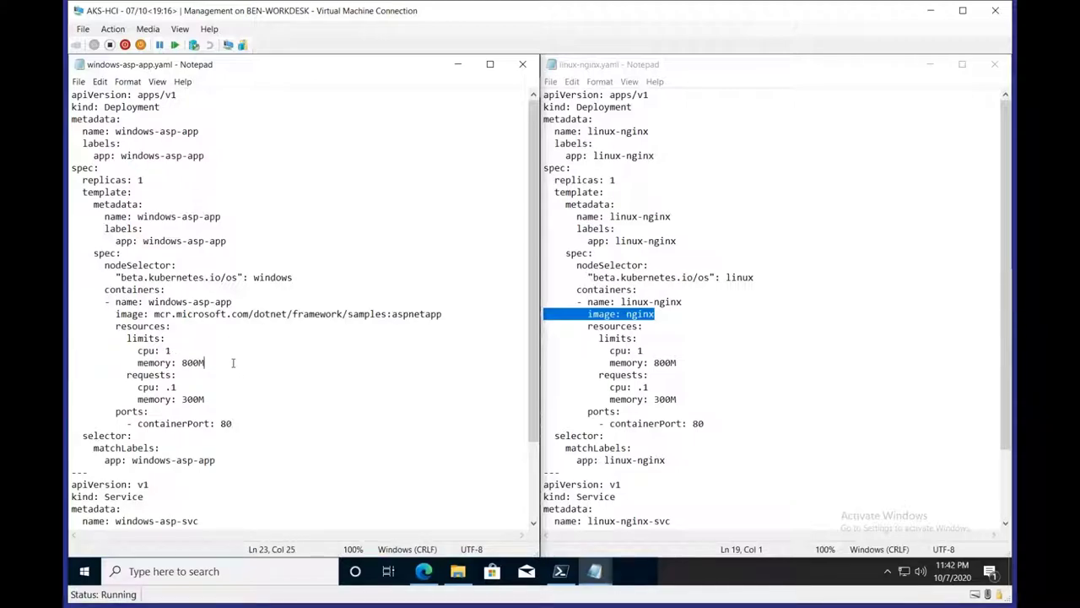
{"action": "left_click_drag", "start_coordinate": [239, 363], "coordinate": [69, 362]}
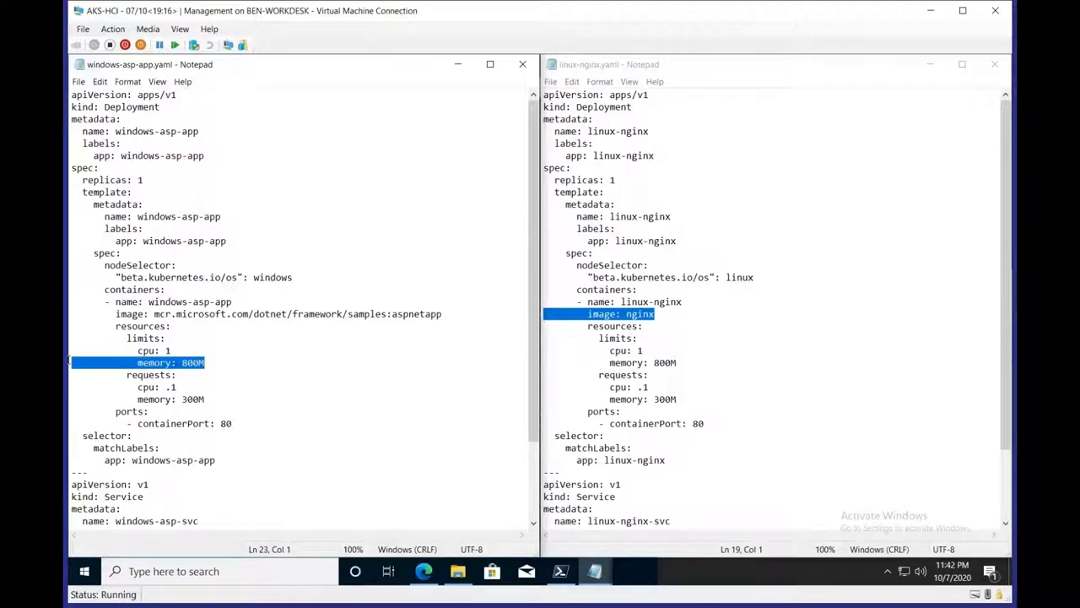
Compare the container ports in both manifests, then examine the LoadBalancer service port and targetPort in windows-asp-app.yaml.
{"action": "left_click", "coordinate": [265, 426]}
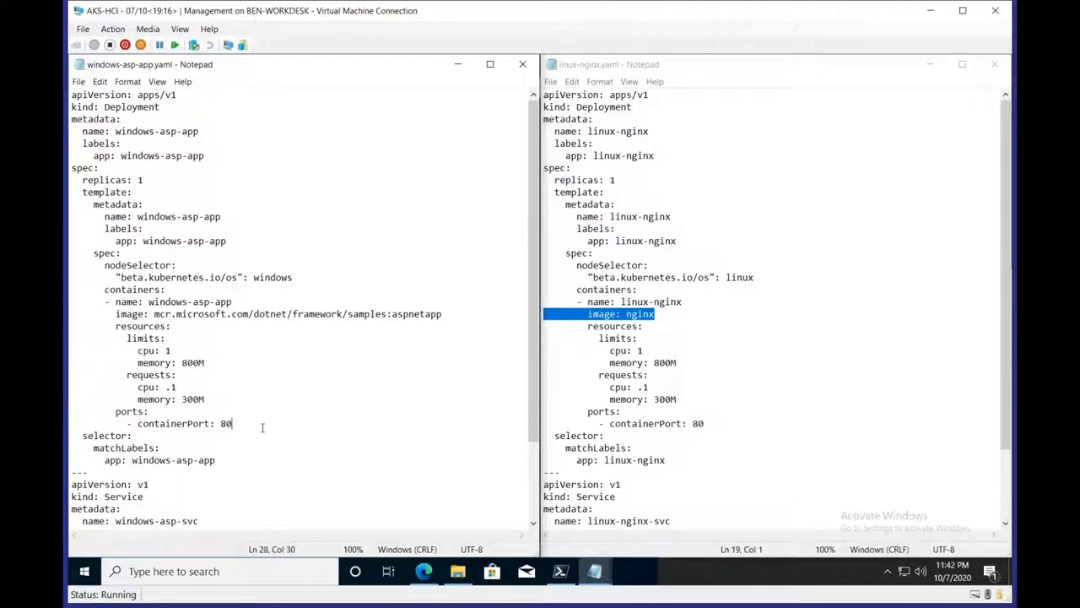
{"action": "left_click", "coordinate": [692, 423]}
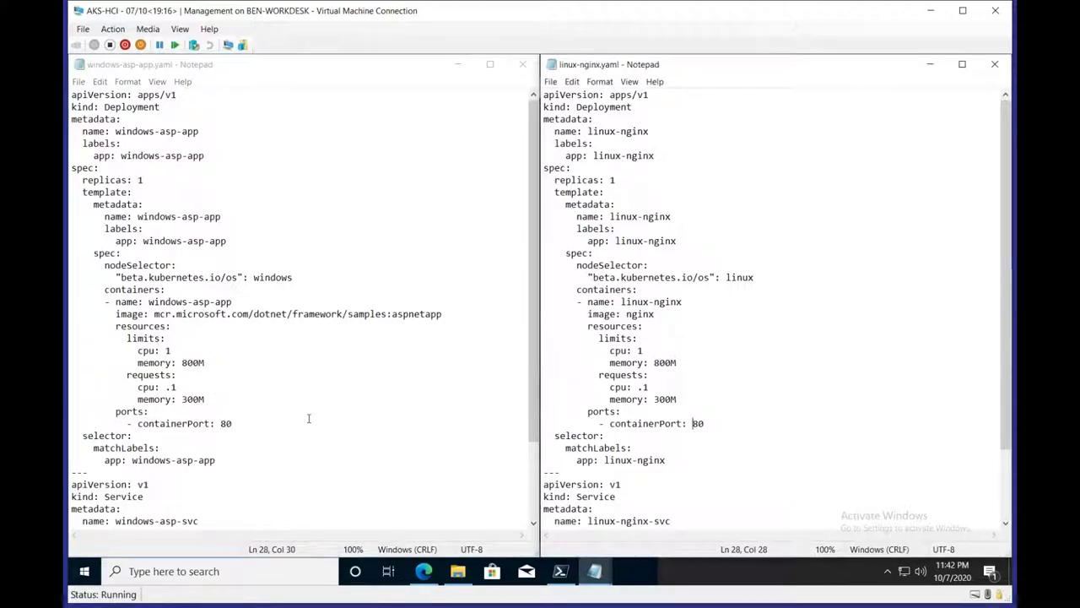
{"action": "scroll", "coordinate": [309, 416], "scroll_direction": "down", "scroll_amount": 3}
{"action": "scroll", "coordinate": [613, 430], "scroll_direction": "down", "scroll_amount": 1}
{"action": "scroll", "coordinate": [613, 430], "scroll_direction": "down", "scroll_amount": 1}
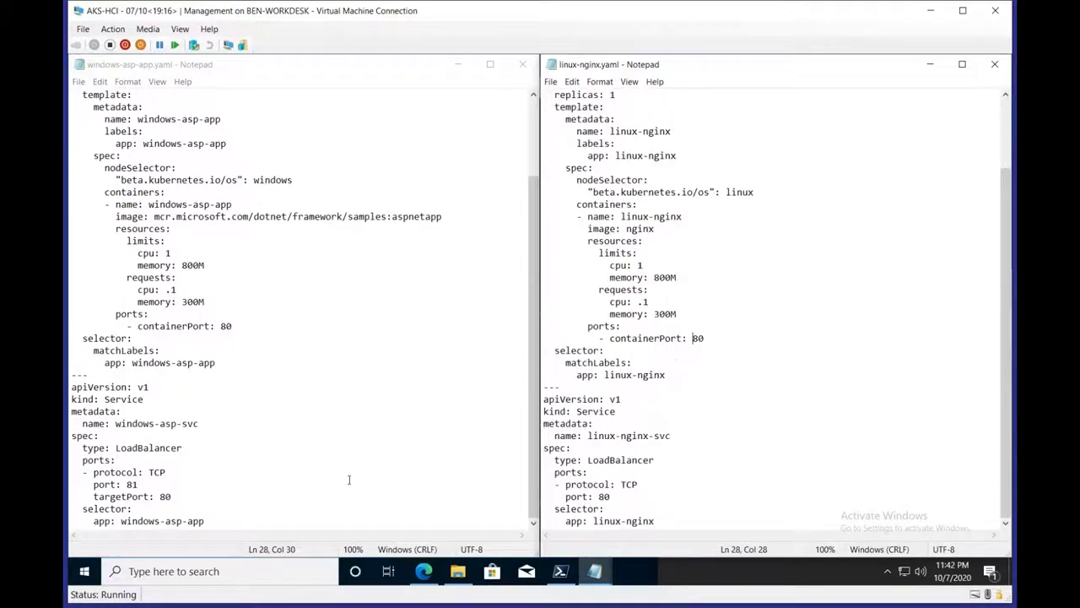
{"action": "left_click", "coordinate": [221, 498]}
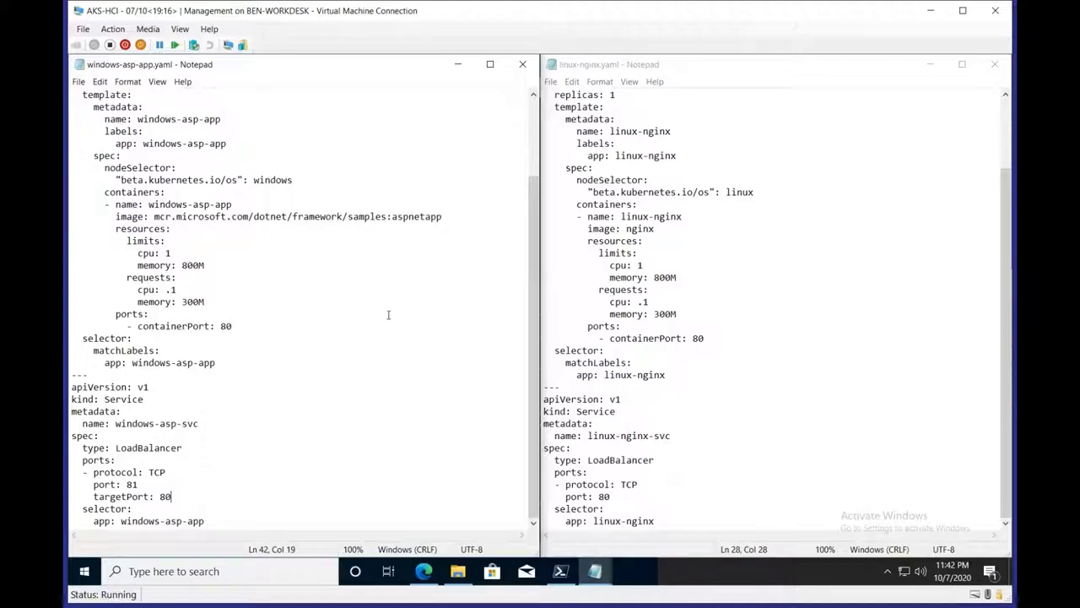
Minimize both Notepad windows, switch to PowerShell, and deploy the Windows app with "kubectl apply -f .\yaml\windows-asp-app.yaml".
{"action": "left_click", "coordinate": [465, 75]}
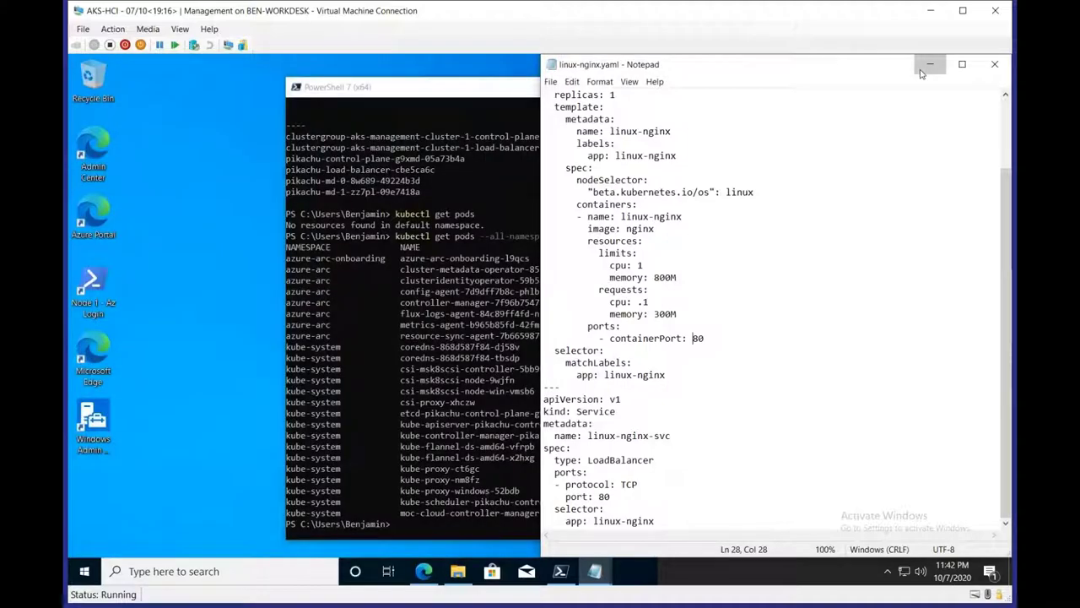
{"action": "left_click", "coordinate": [930, 64]}
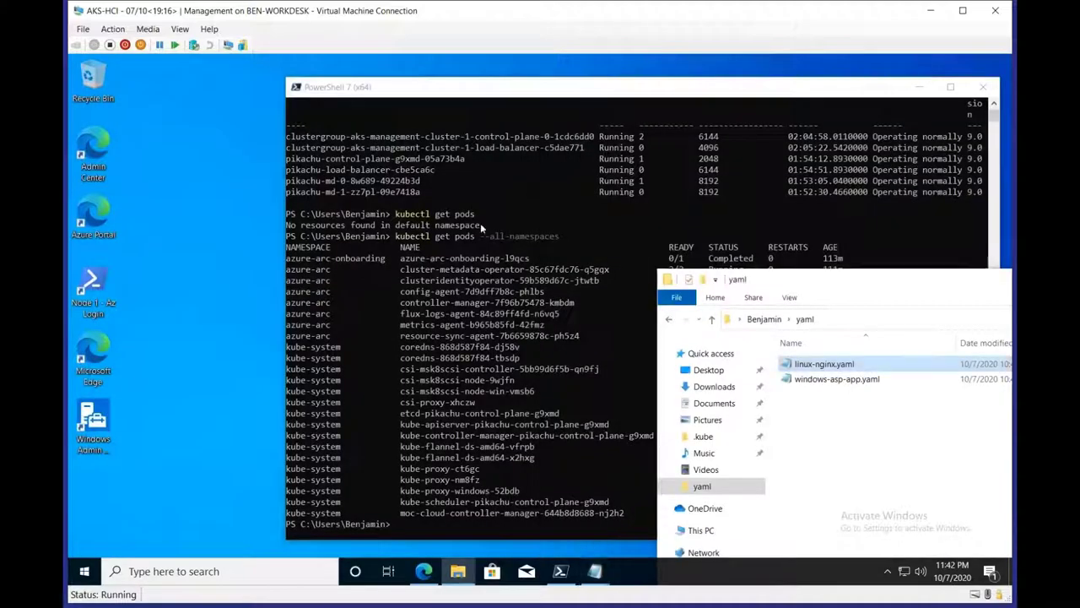
{"action": "left_click", "coordinate": [483, 98]}
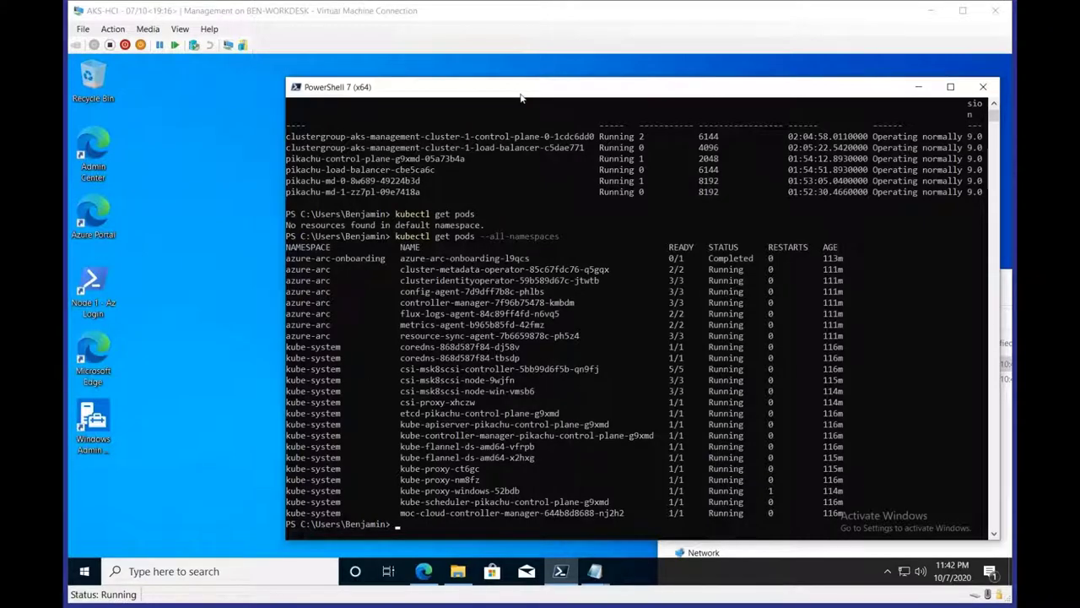
{"action": "right_click", "coordinate": [556, 342]}
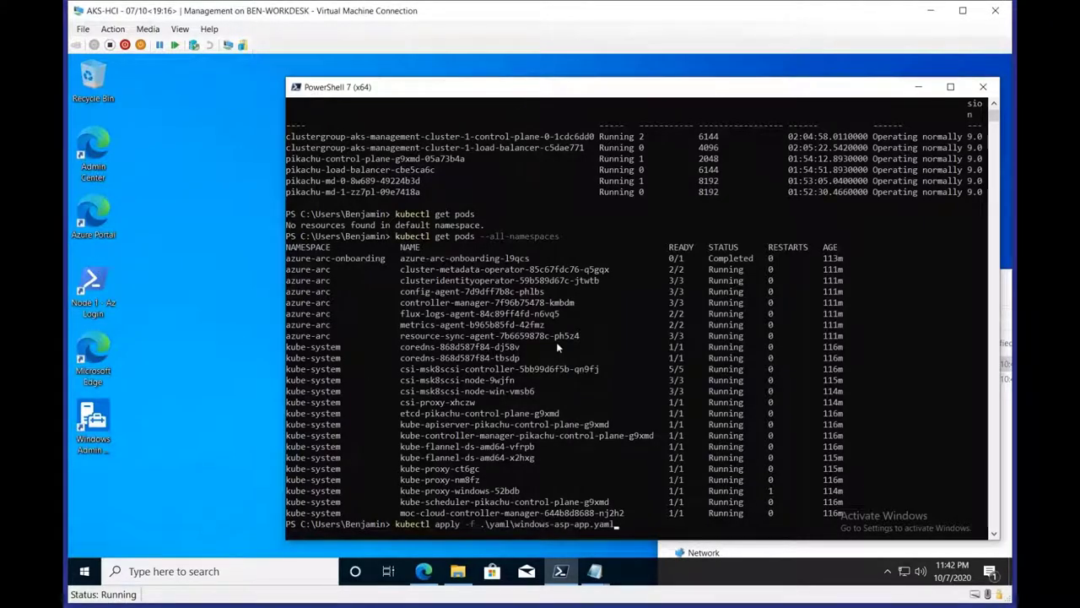
{"action": "key", "text": "Return"}
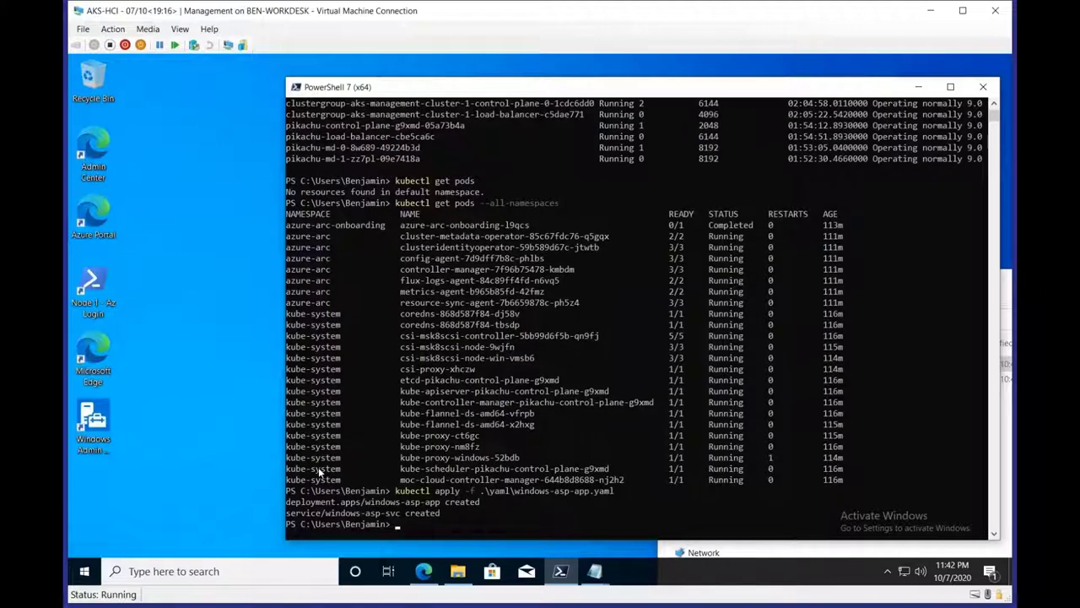
Deploy the Linux app to the cluster with "kubectl apply -f .\yaml\linux-nginx.yaml".
{"action": "left_click", "coordinate": [404, 95]}
{"action": "type", "text": "kubectl apply -f .\\yaml\\linux-nginx.yaml"}
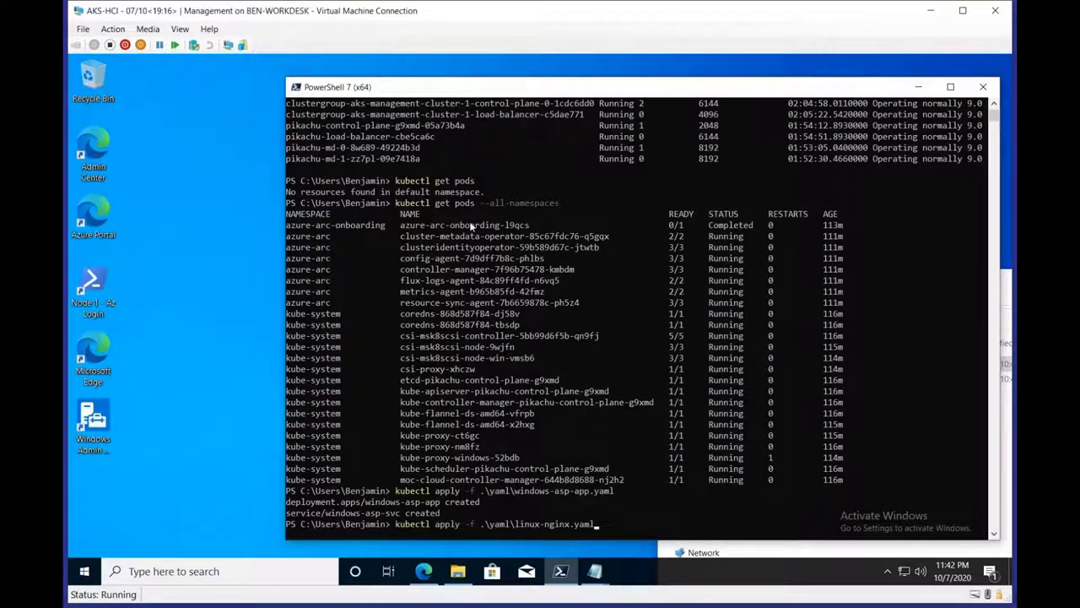
{"action": "key", "text": "Return"}
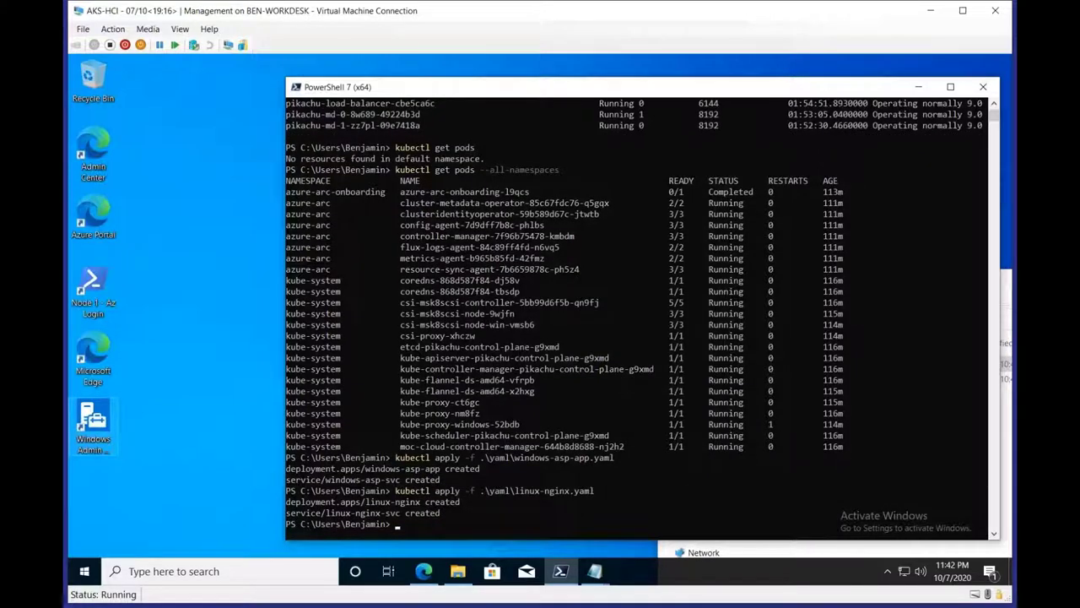
Check the status of the deployed pods with "kubectl get pods", running it a second time to refresh the status.
{"action": "left_click", "coordinate": [350, 91]}
{"action": "type", "text": "kubectl get pods"}
{"action": "key", "text": "Return"}
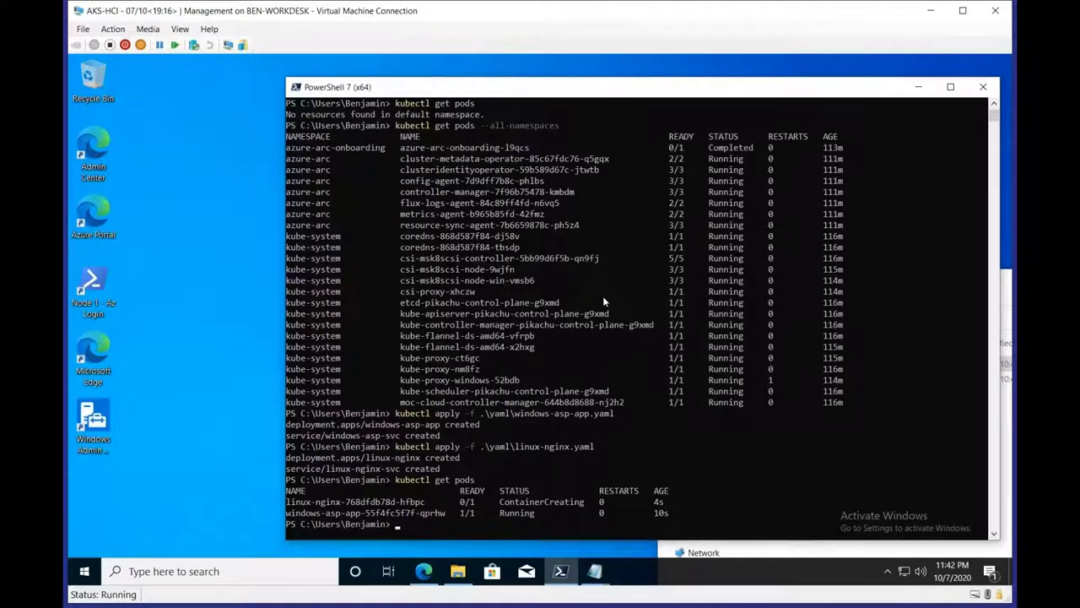
{"action": "key", "text": "Up"}
{"action": "key", "text": "Return"}
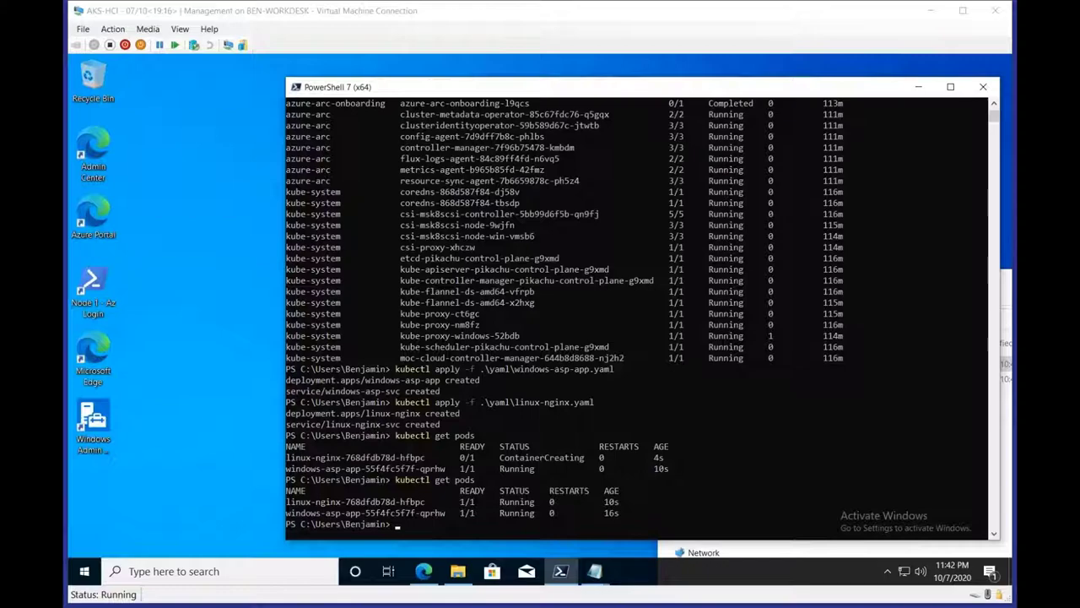
List the services with "kubectl get services" and select the external IP address of linux-nginx-svc.
{"action": "left_click", "coordinate": [529, 91]}
{"action": "type", "text": "kubectl get services"}
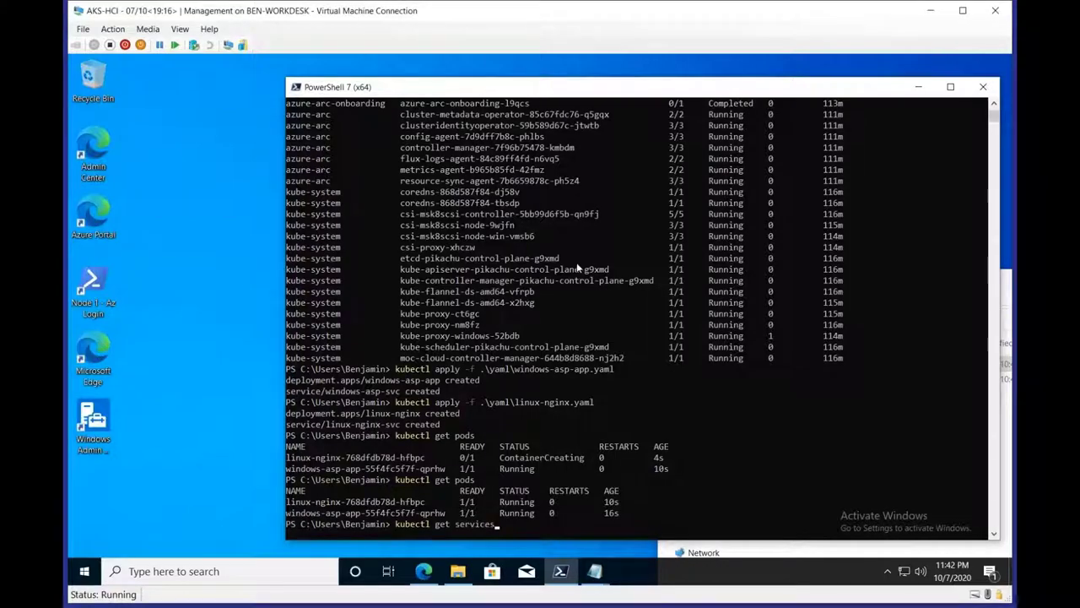
{"action": "key", "text": "Return"}
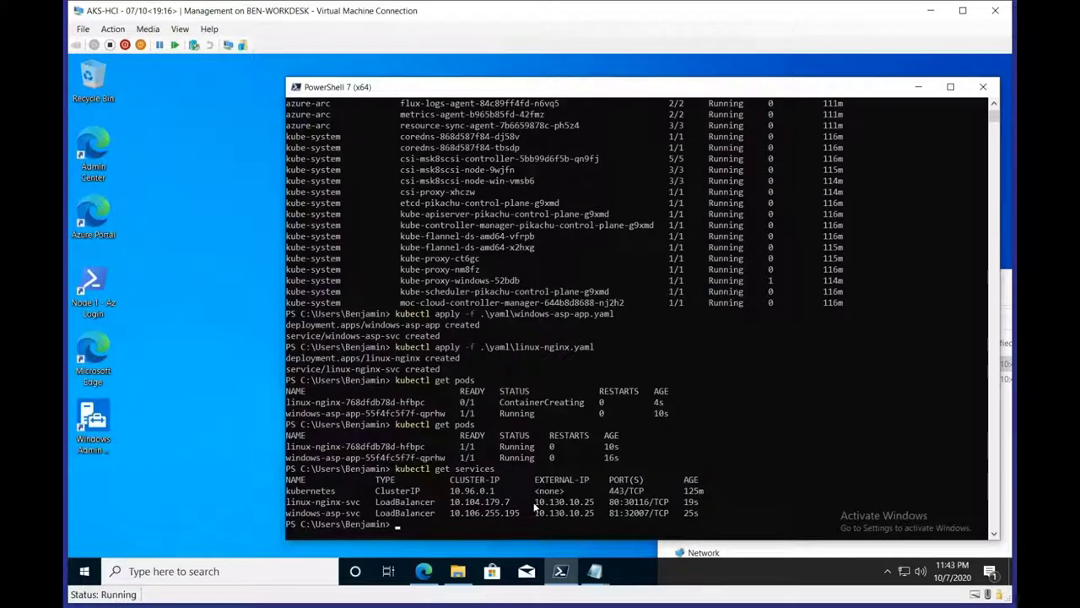
{"action": "left_click_drag", "start_coordinate": [534, 501], "coordinate": [597, 504]}
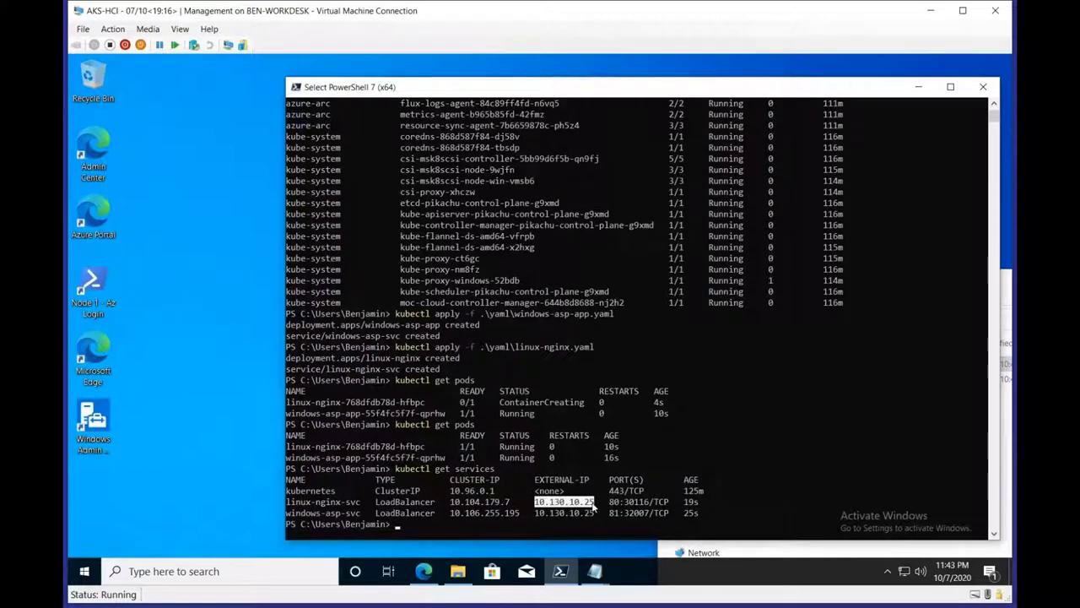
Copy the external IP address of linux-nginx-svc, switch to Microsoft Edge, and open 10.130.10.25 in a new tab.
{"action": "right_click", "coordinate": [593, 504]}
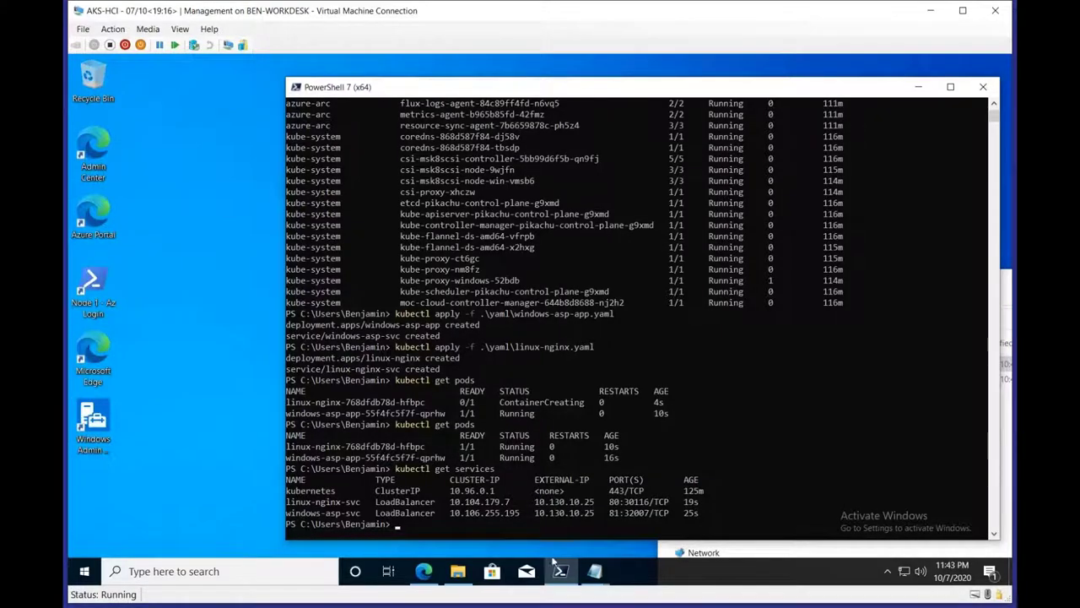
{"action": "left_click", "coordinate": [426, 574]}
{"action": "left_click", "coordinate": [412, 63]}
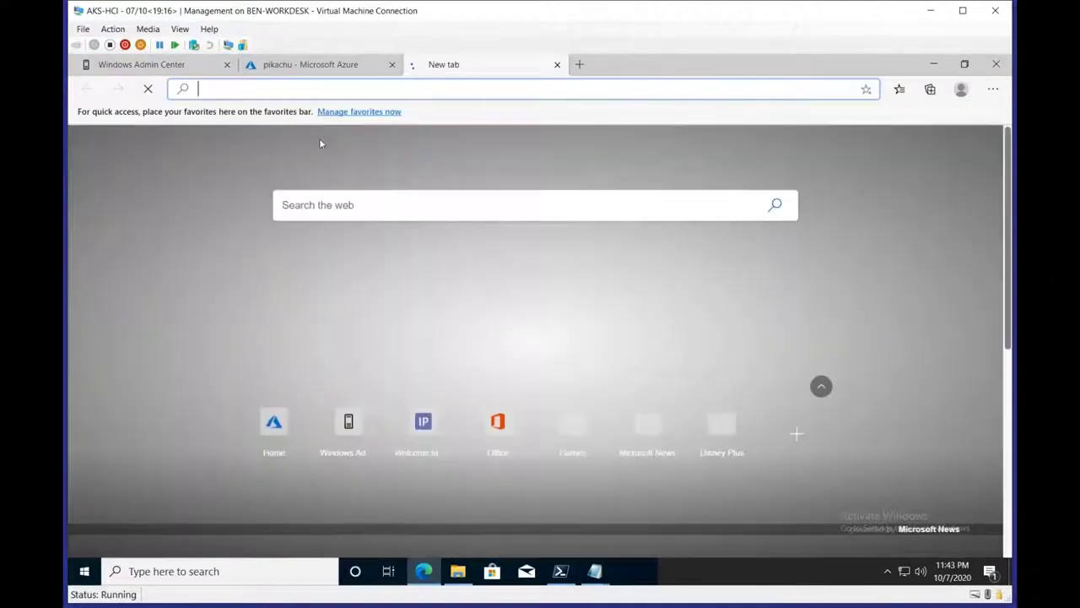
{"action": "type", "text": "10.130.10.25"}
{"action": "key", "text": "Return"}
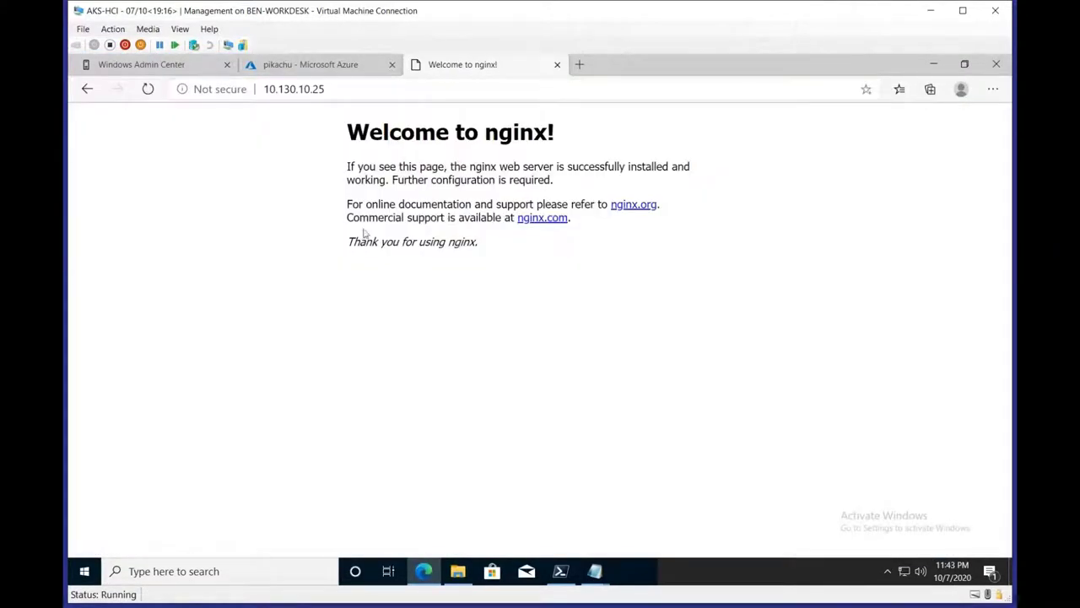
Open the Windows app's service at 10.130.10.25:81 in another new browser tab.
{"action": "left_click", "coordinate": [582, 66]}
{"action": "type", "text": "10.130.10.25"}
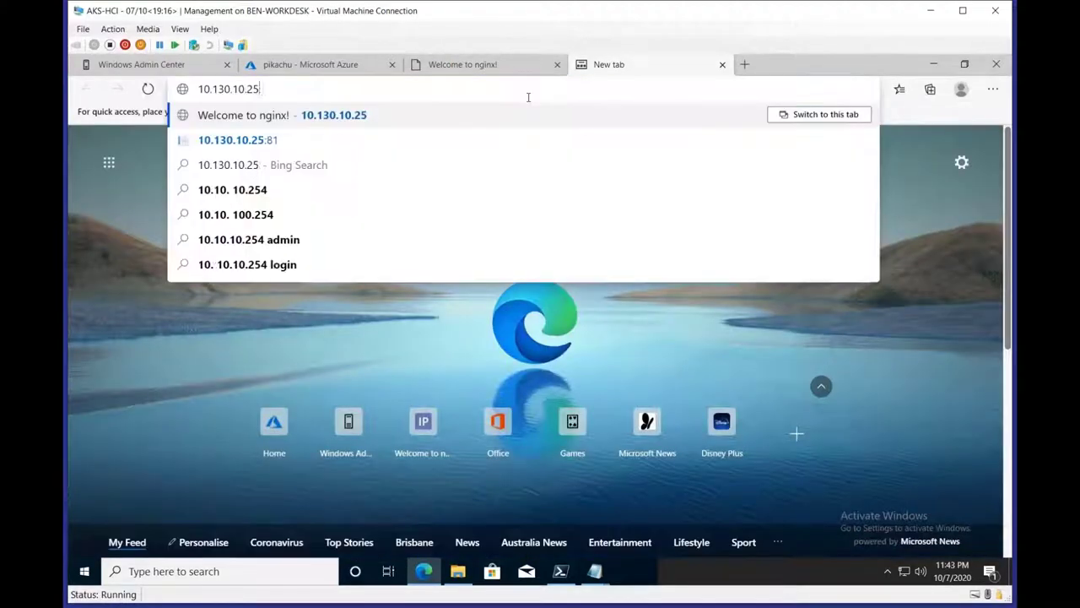
{"action": "type", "text": ":81"}
{"action": "key", "text": "Return"}
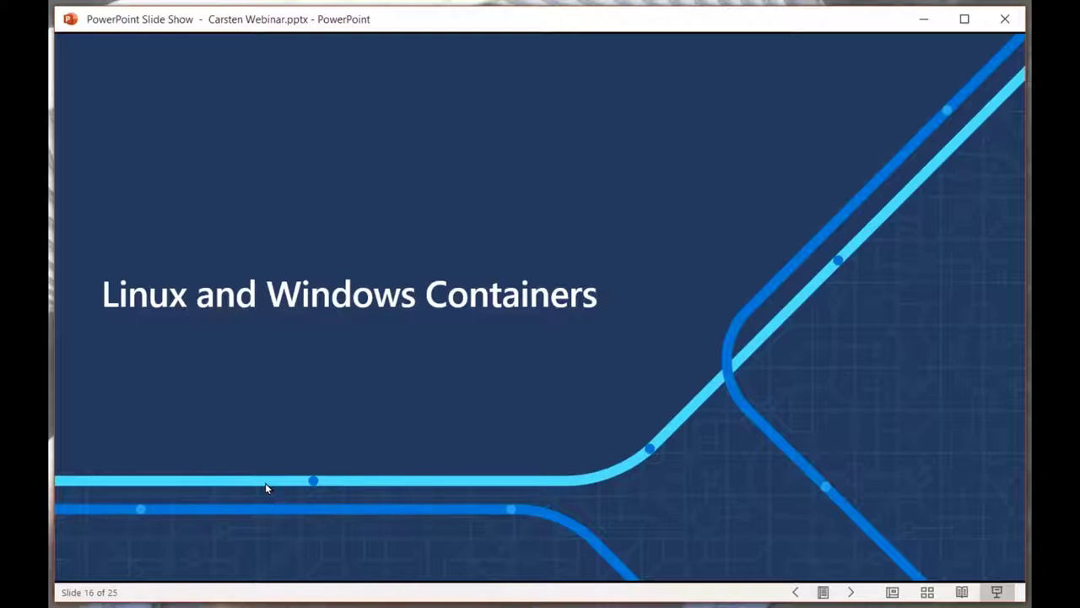
{"action": "left_click", "coordinate": [851, 593]}
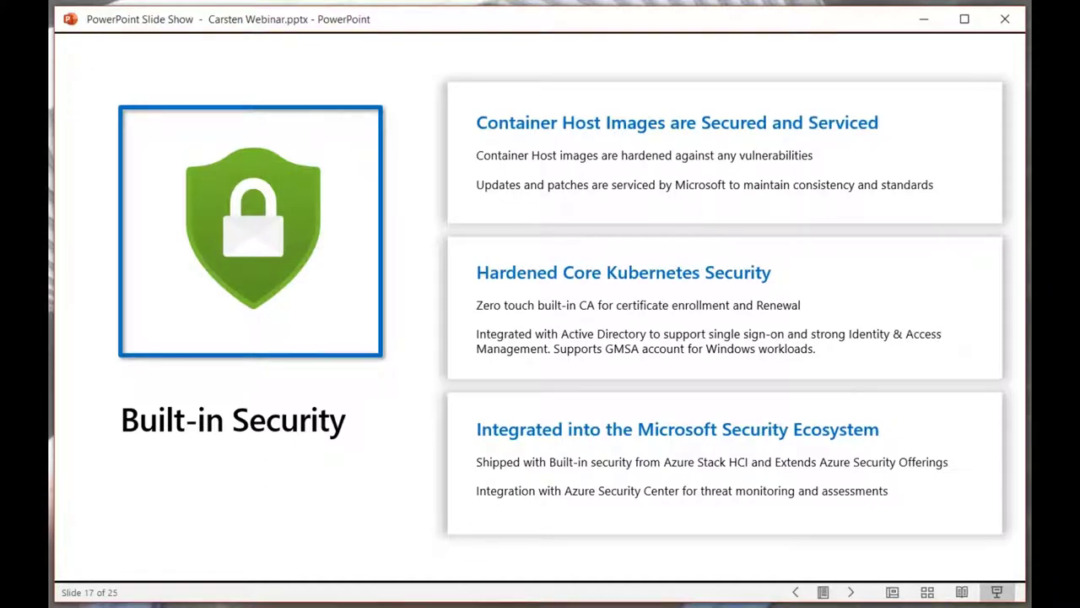
{"action": "left_click", "coordinate": [853, 594]}
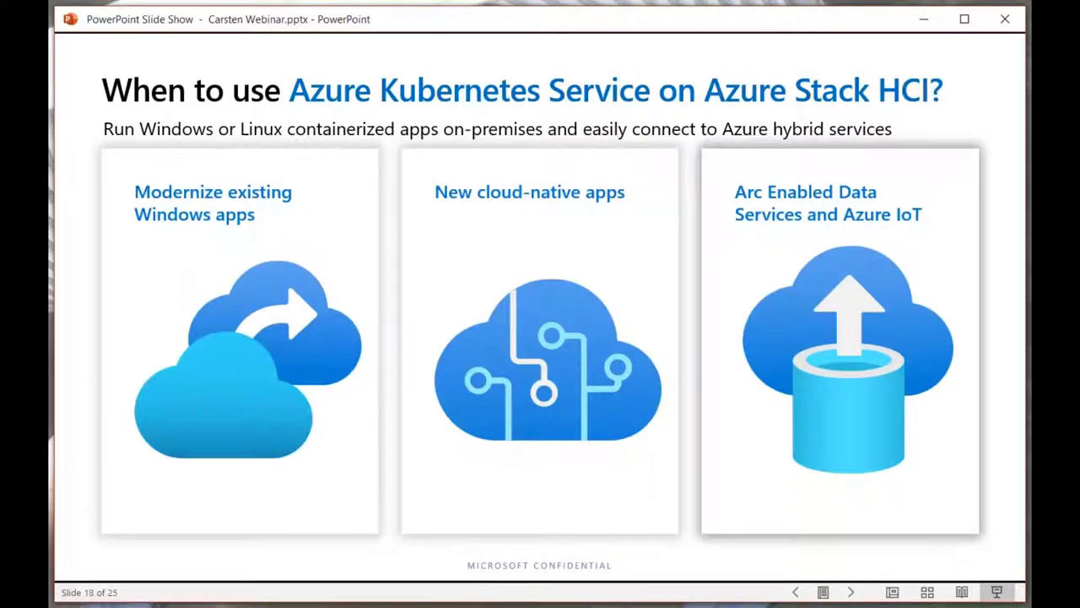